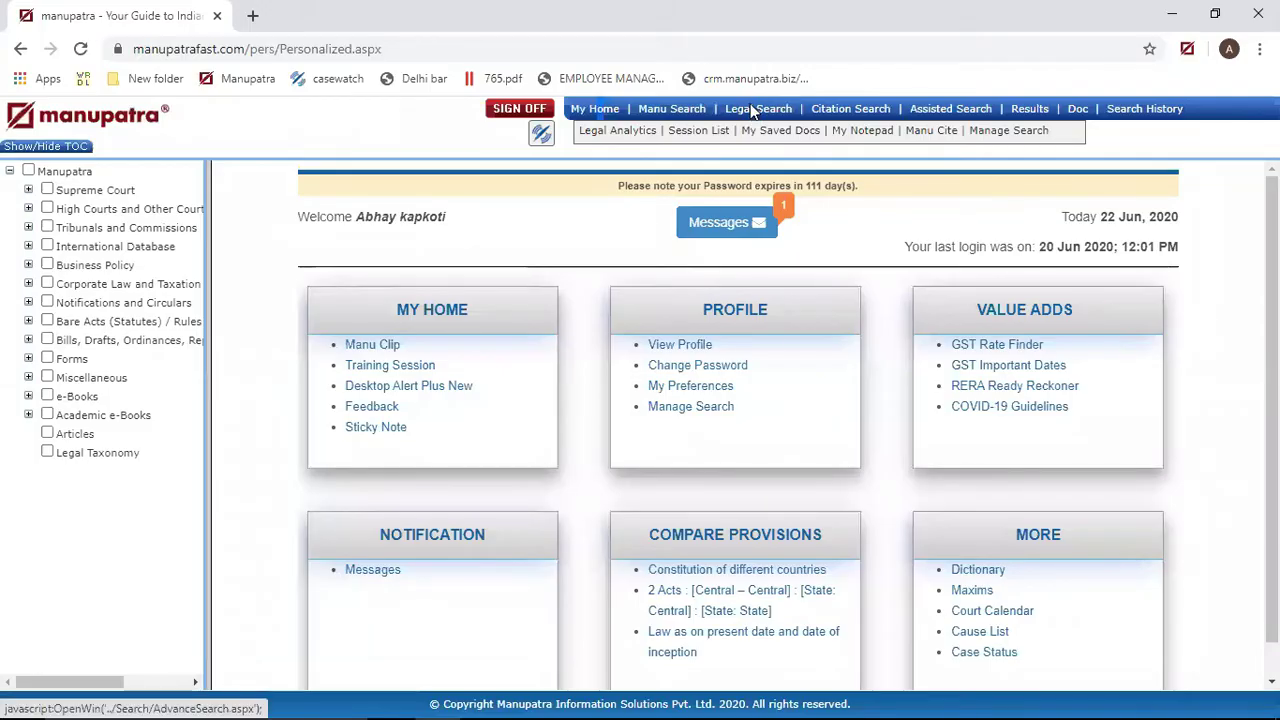
- In advanced legal search, set the Act to INDIA-Central Arbitration And Conciliation Act 1996
{"action": "left_click", "coordinate": [754, 111]}
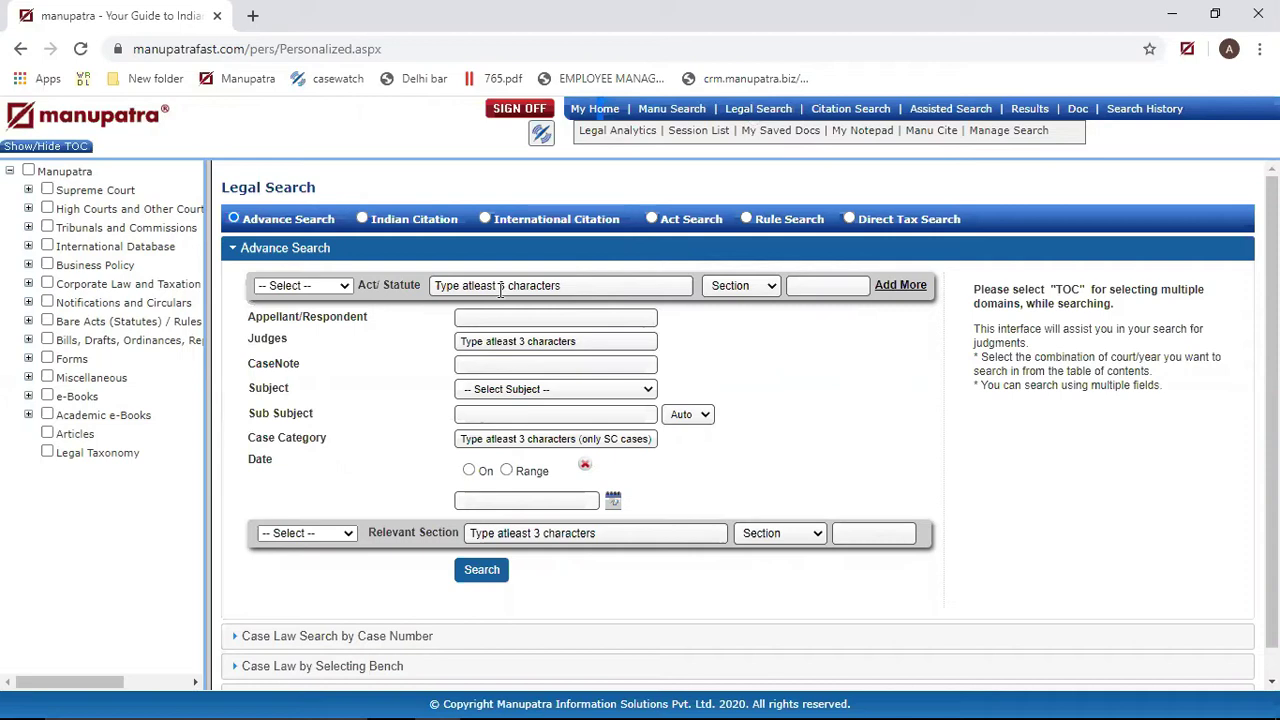
{"action": "left_click", "coordinate": [315, 285]}
{"action": "left_click", "coordinate": [300, 316]}
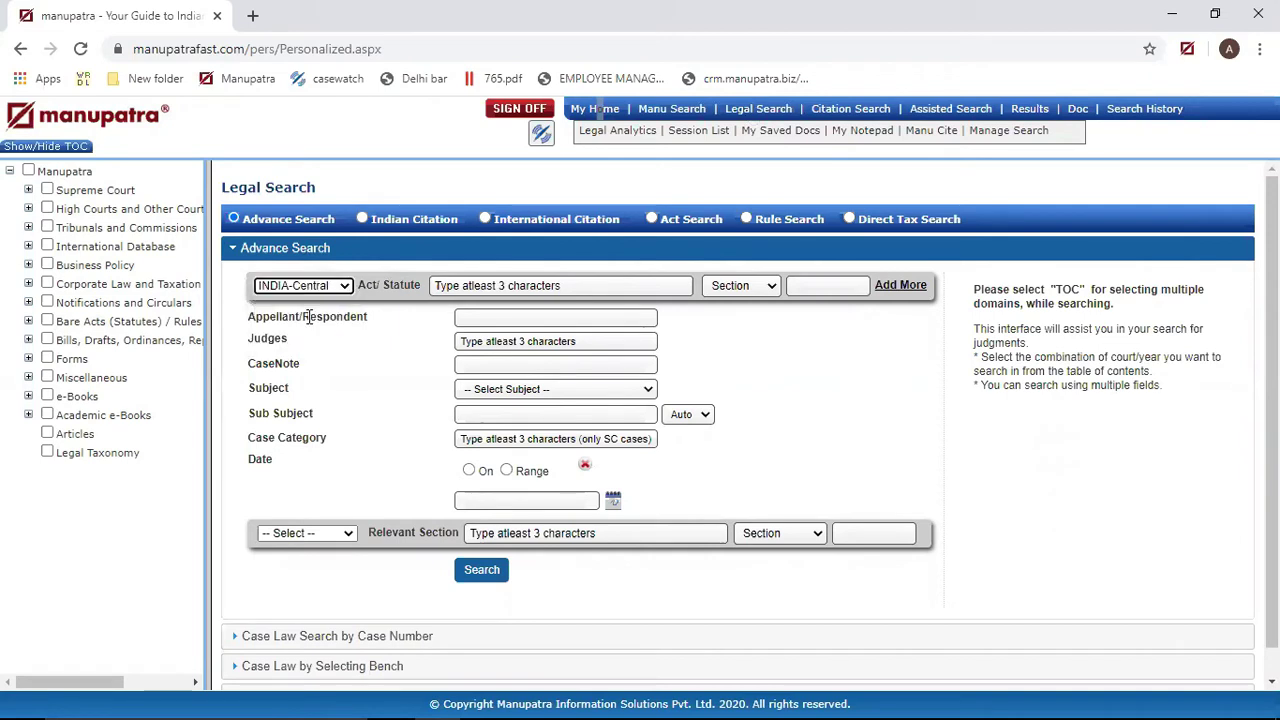
{"action": "left_click", "coordinate": [508, 287]}
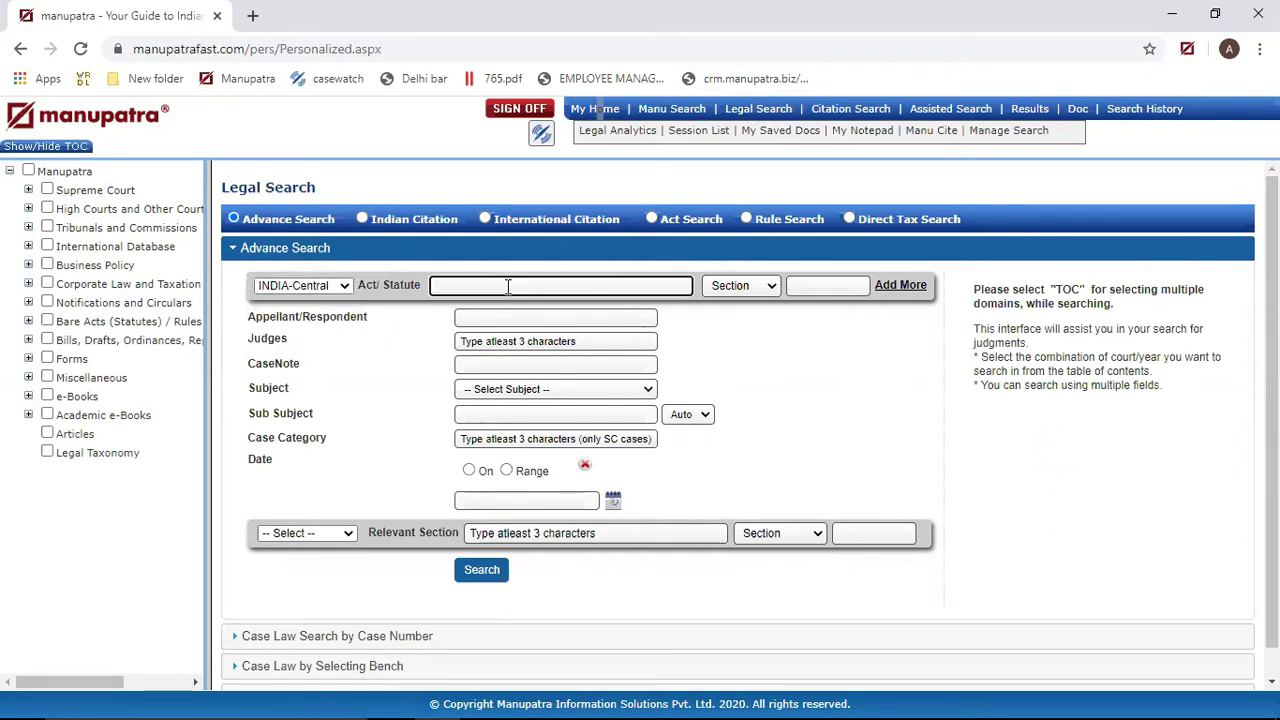
{"action": "type", "text": "arbitration"}
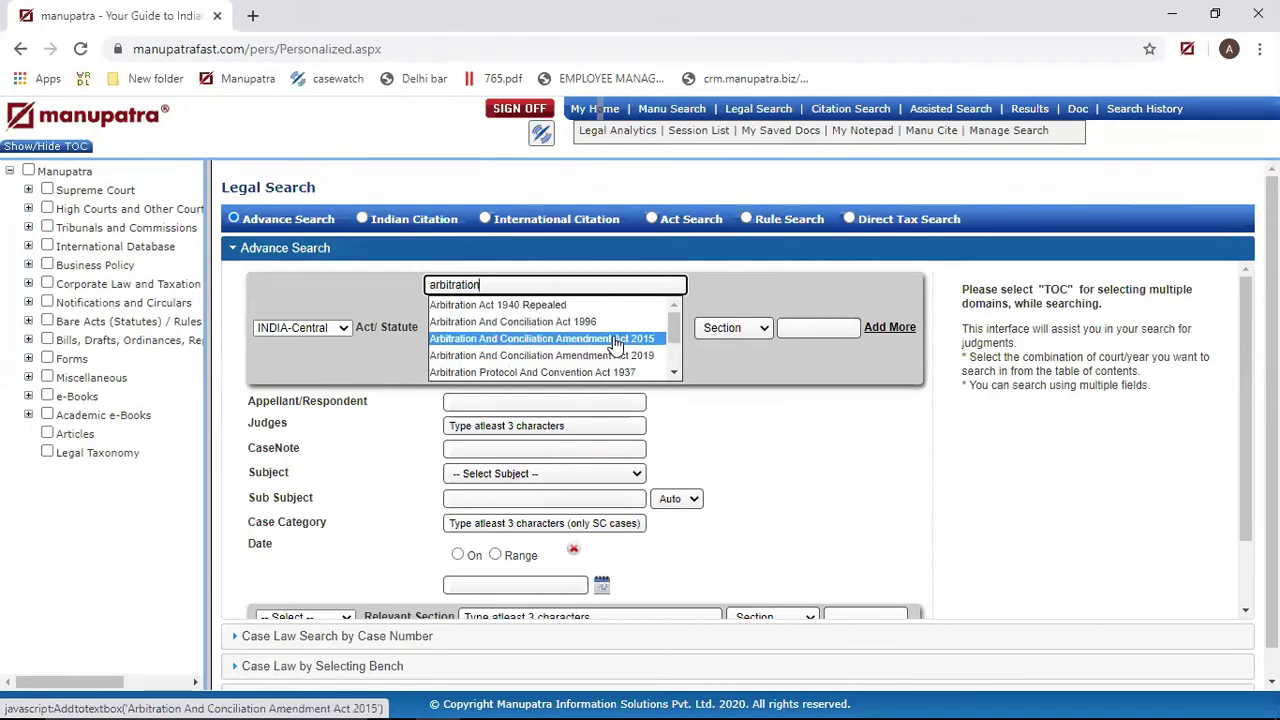
{"action": "left_click", "coordinate": [562, 325]}
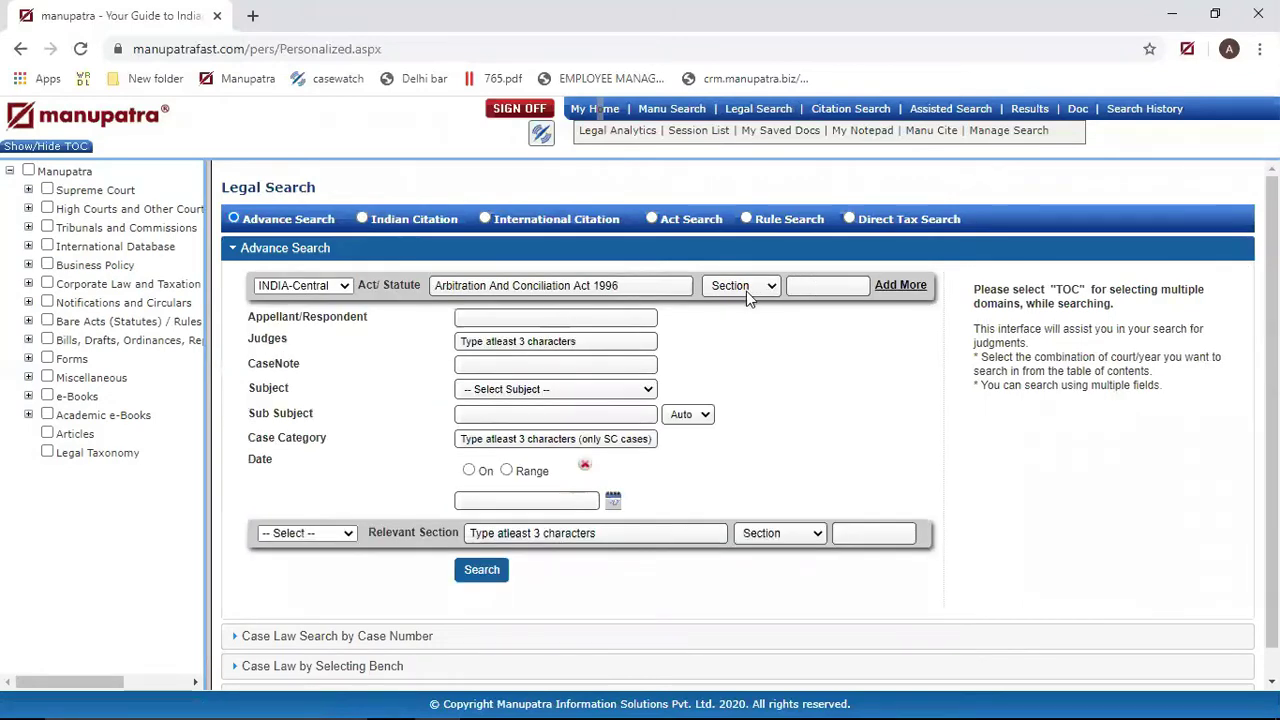
{"action": "left_click", "coordinate": [831, 288]}
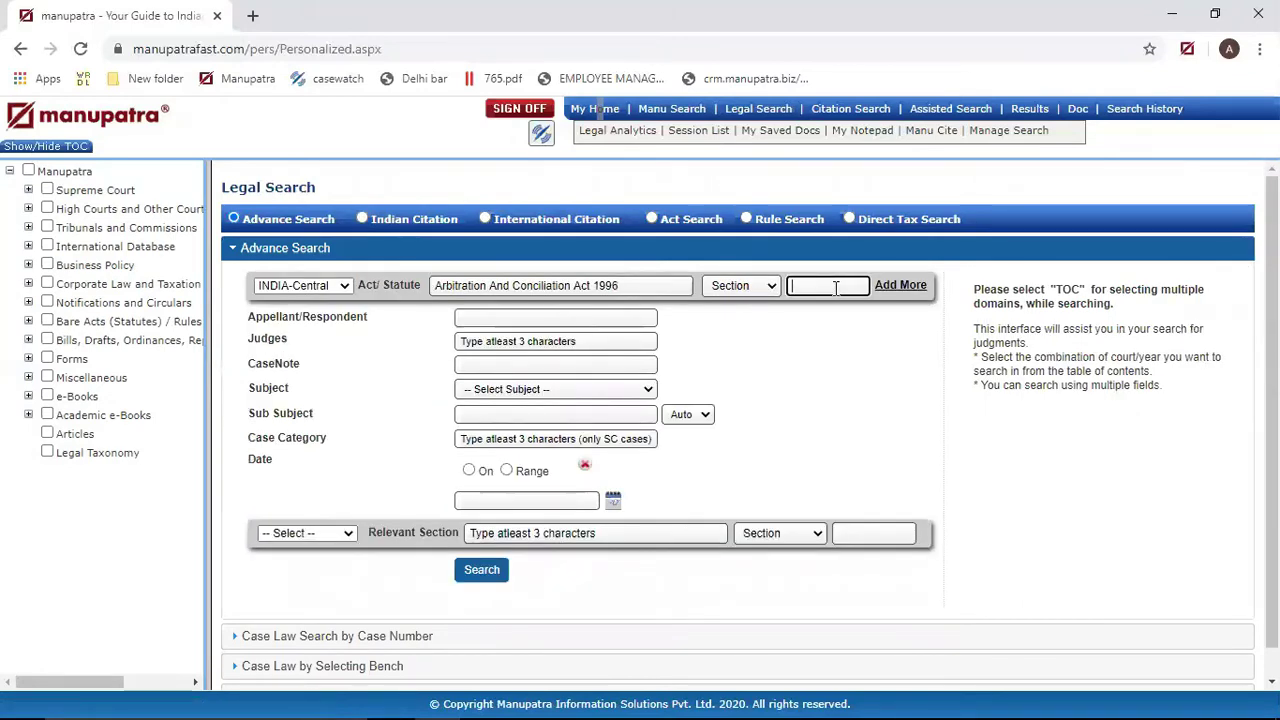
- Search Section 7, returning 1137 judgments, then switch to Search in Results
{"action": "type", "text": "7"}
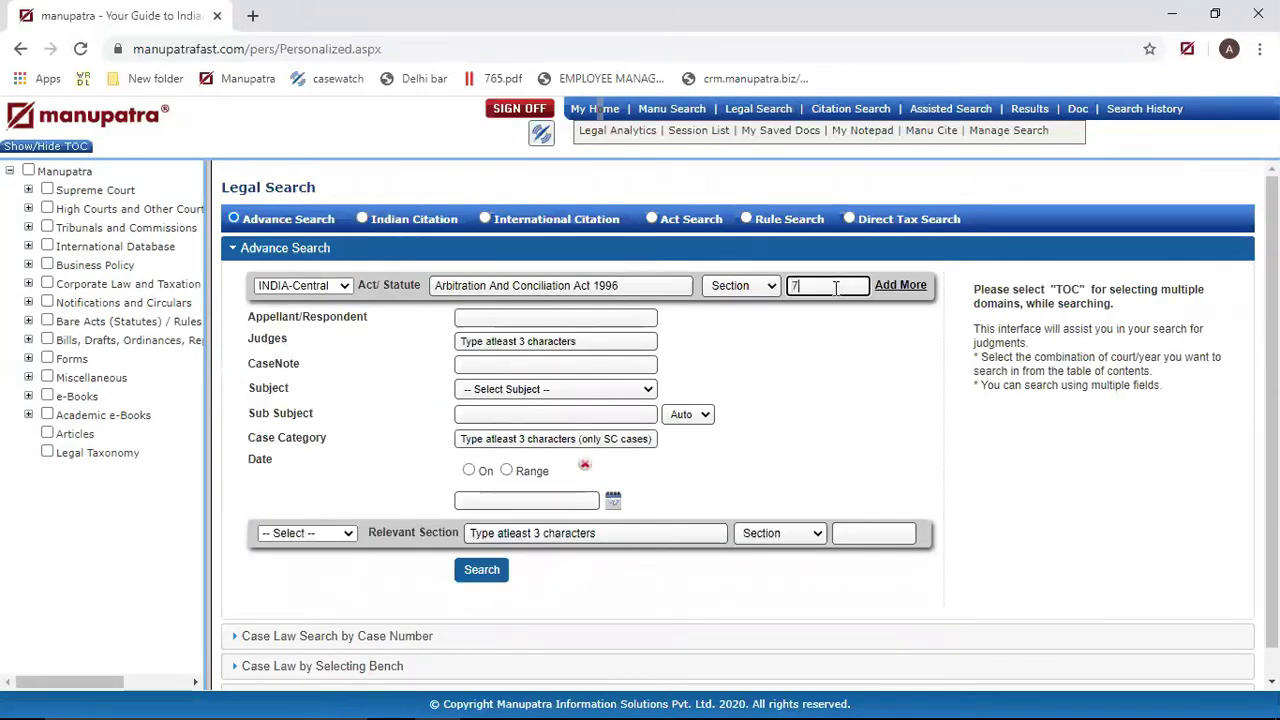
{"action": "left_click", "coordinate": [481, 578]}
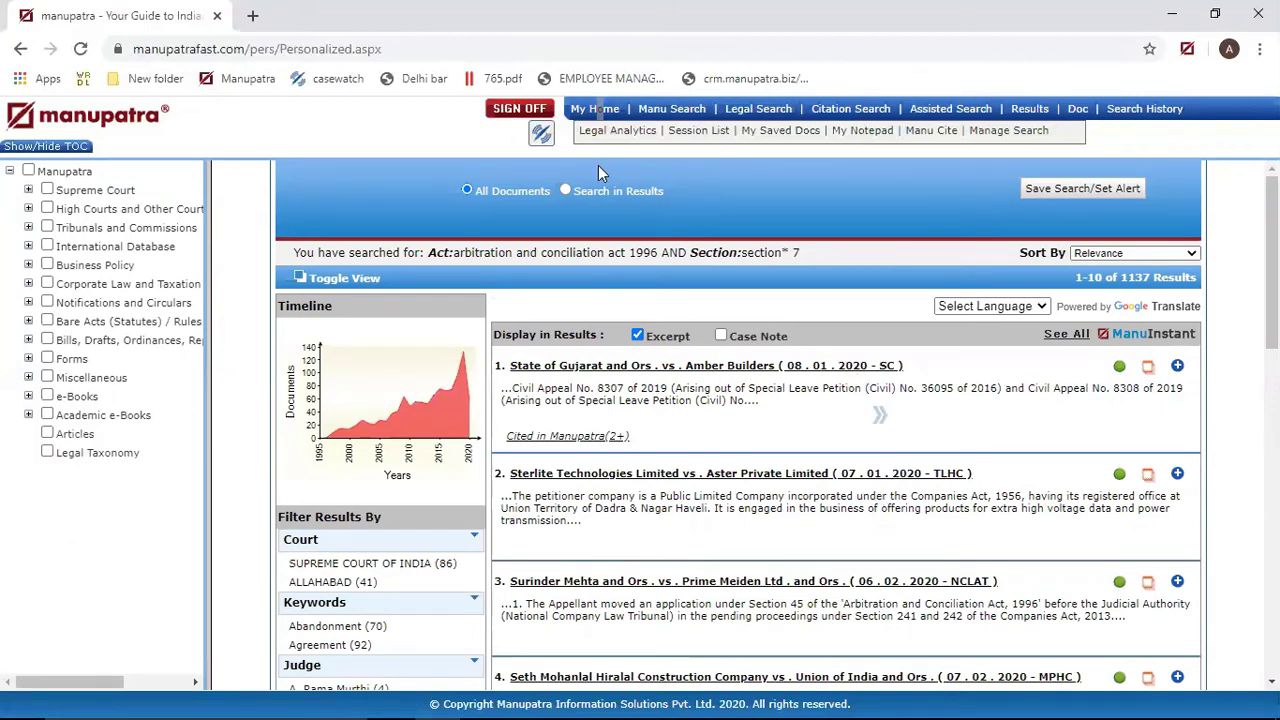
{"action": "left_click", "coordinate": [590, 190]}
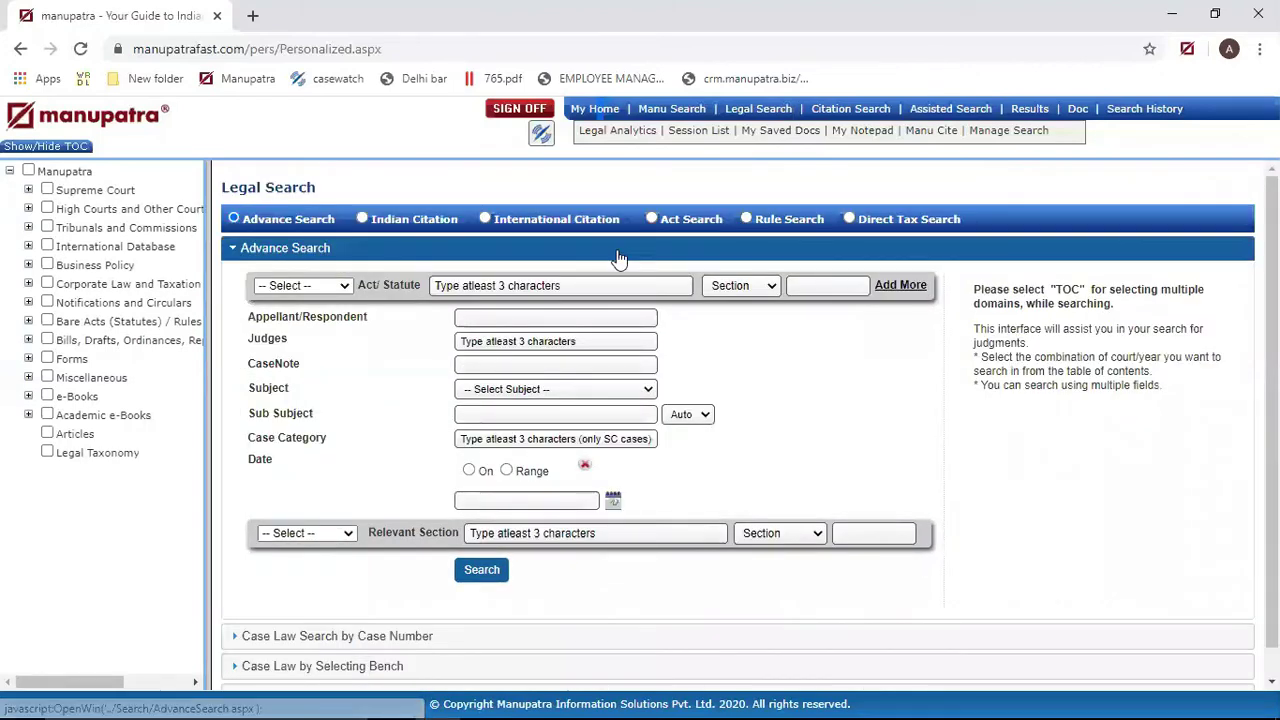
- Add a second Act row with INDIA-Central Negotiable Instruments Act 1881, section 138
{"action": "left_click", "coordinate": [905, 287]}
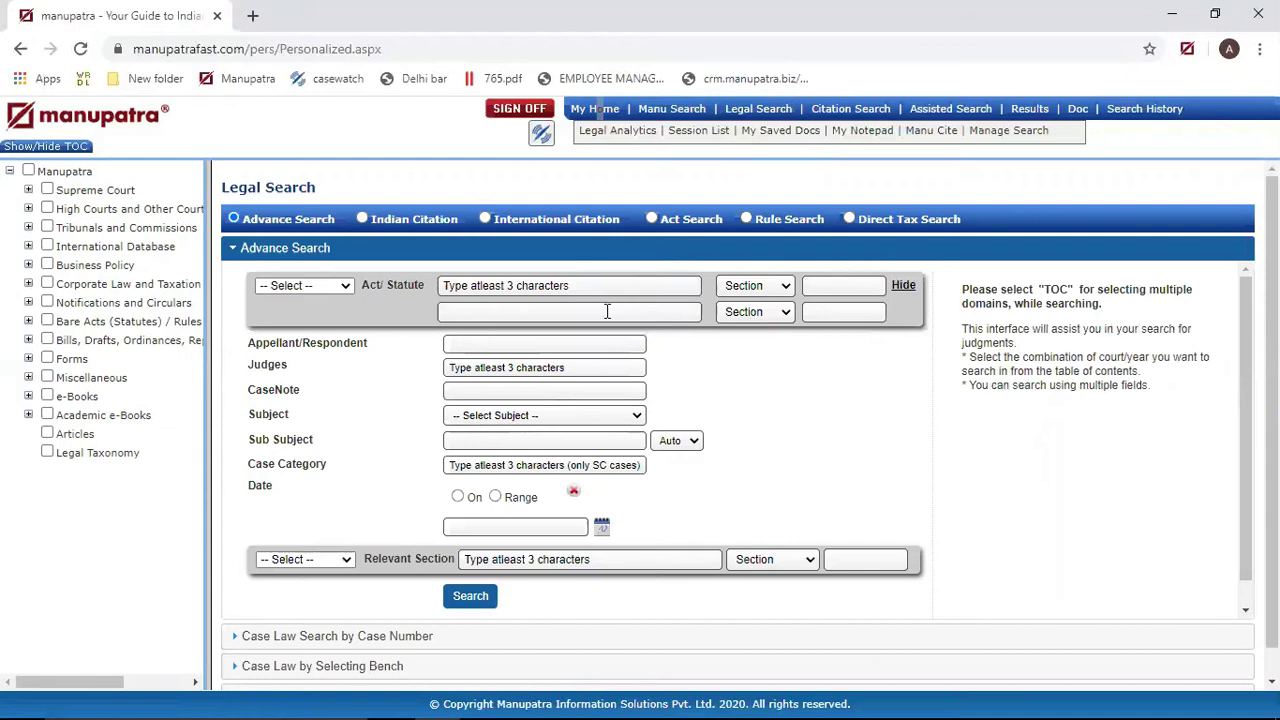
{"action": "left_click", "coordinate": [340, 288]}
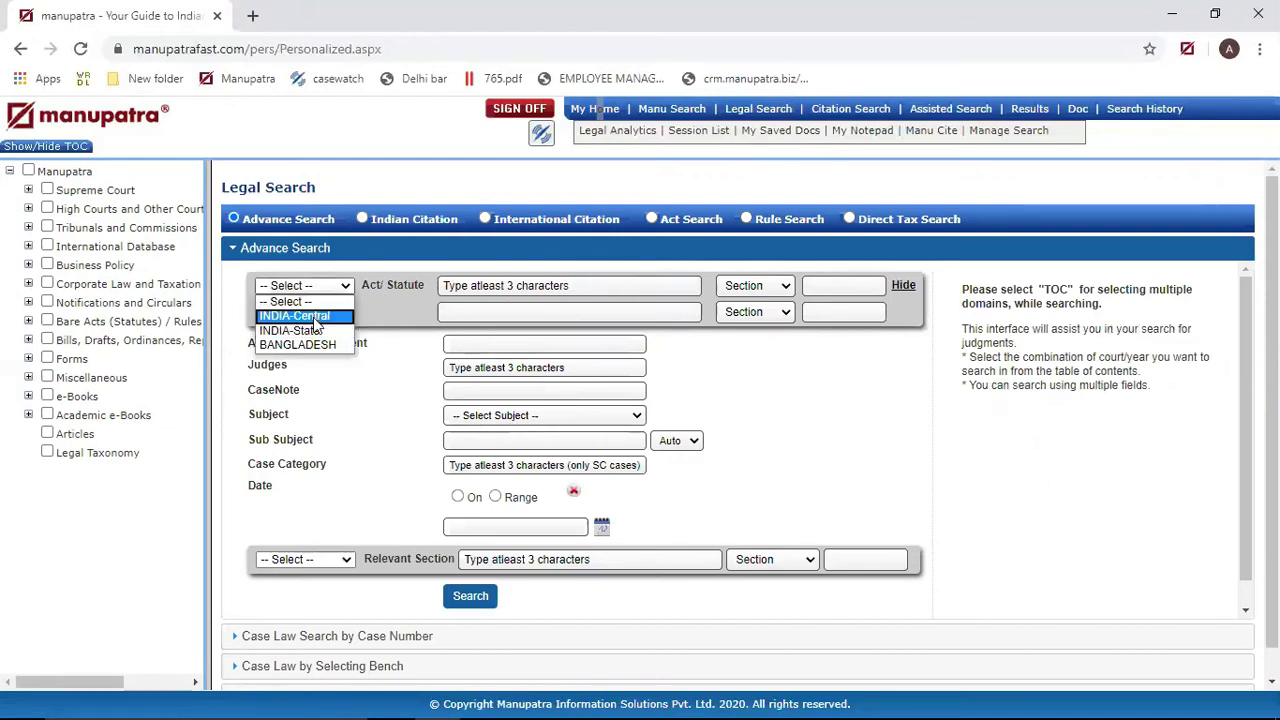
{"action": "left_click", "coordinate": [314, 316]}
{"action": "left_click", "coordinate": [457, 286]}
{"action": "type", "text": "ni"}
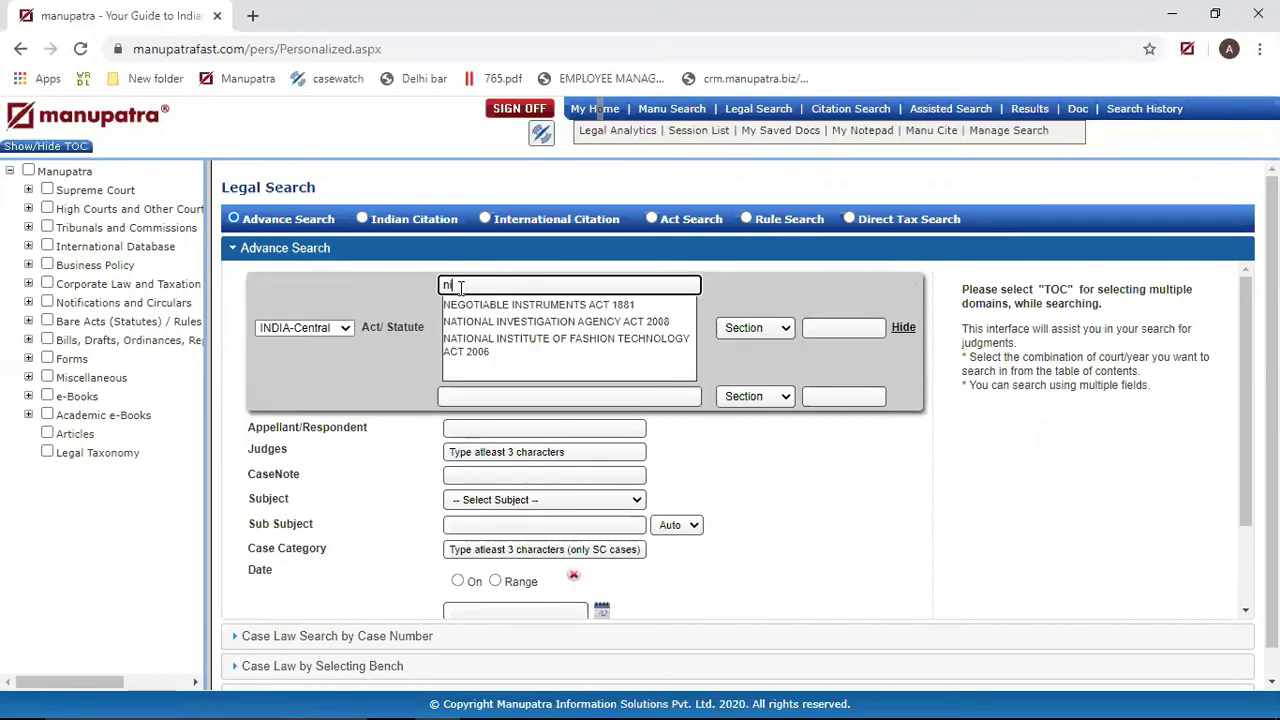
{"action": "left_click", "coordinate": [483, 305]}
{"action": "left_click", "coordinate": [833, 286]}
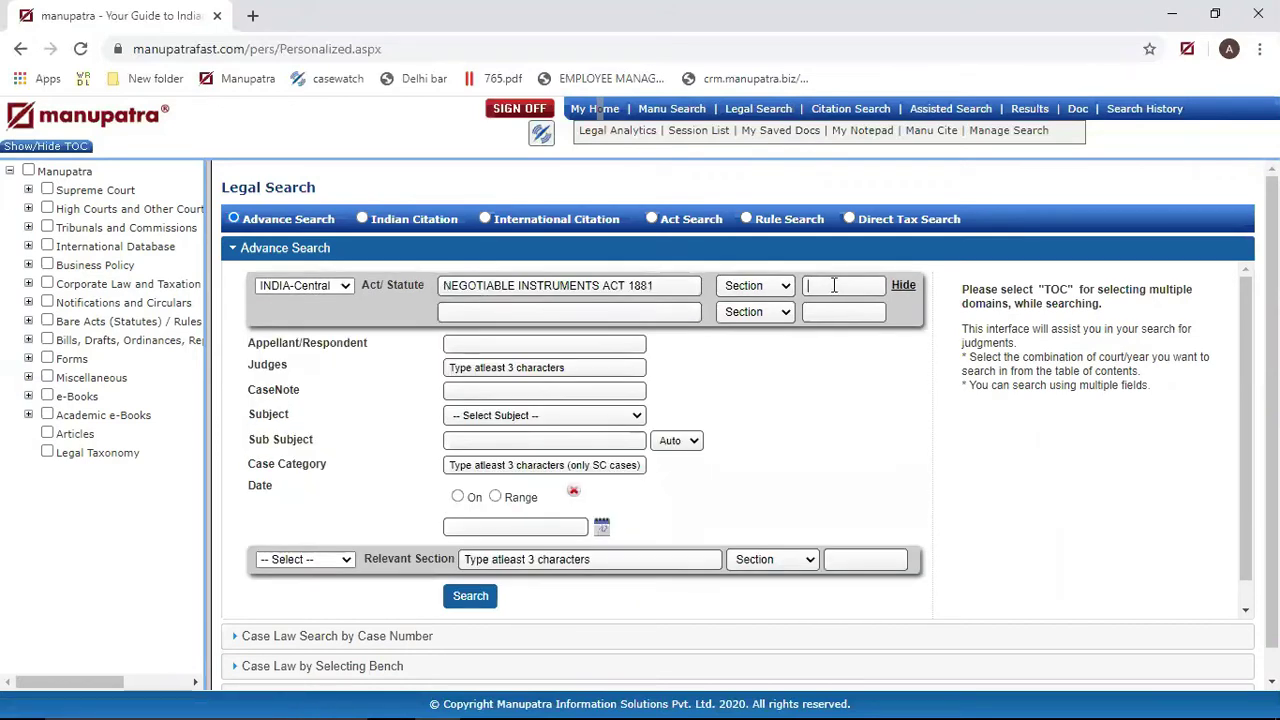
{"action": "type", "text": "138"}
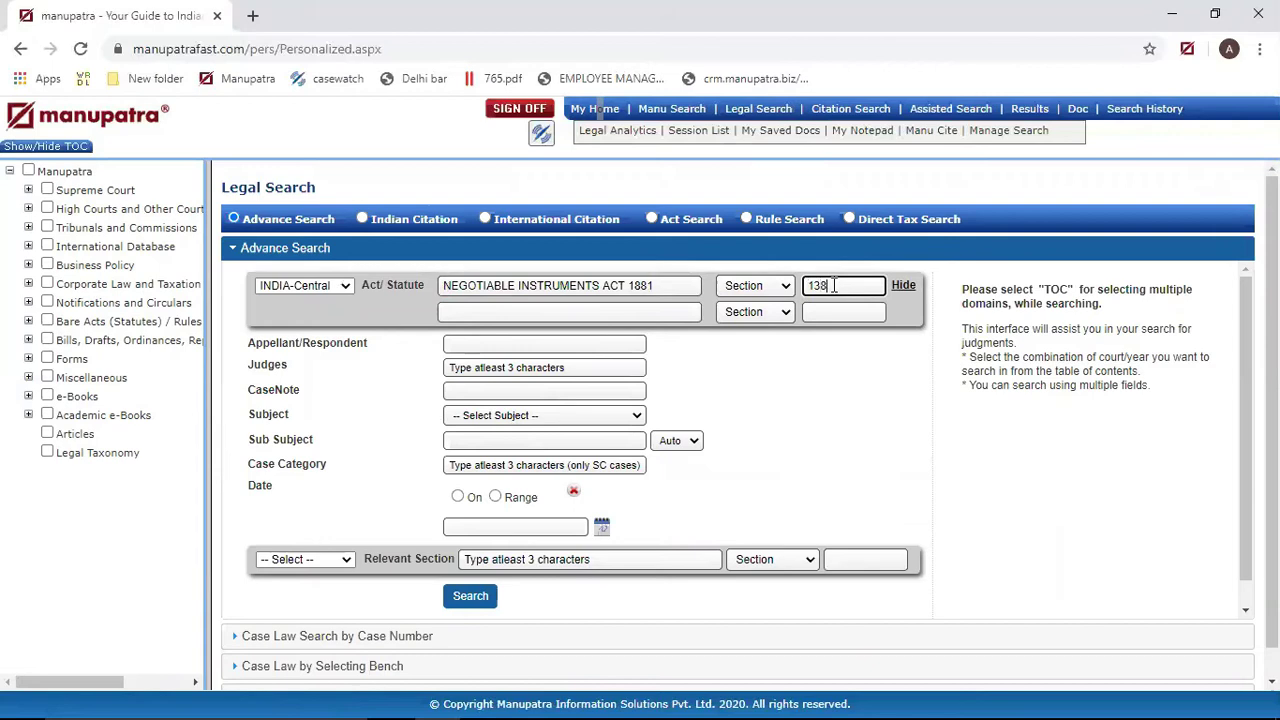
- Add Code of Criminal Procedure 1973 CrPC with section 178
{"action": "left_click", "coordinate": [646, 310]}
{"action": "type", "text": "cr"}
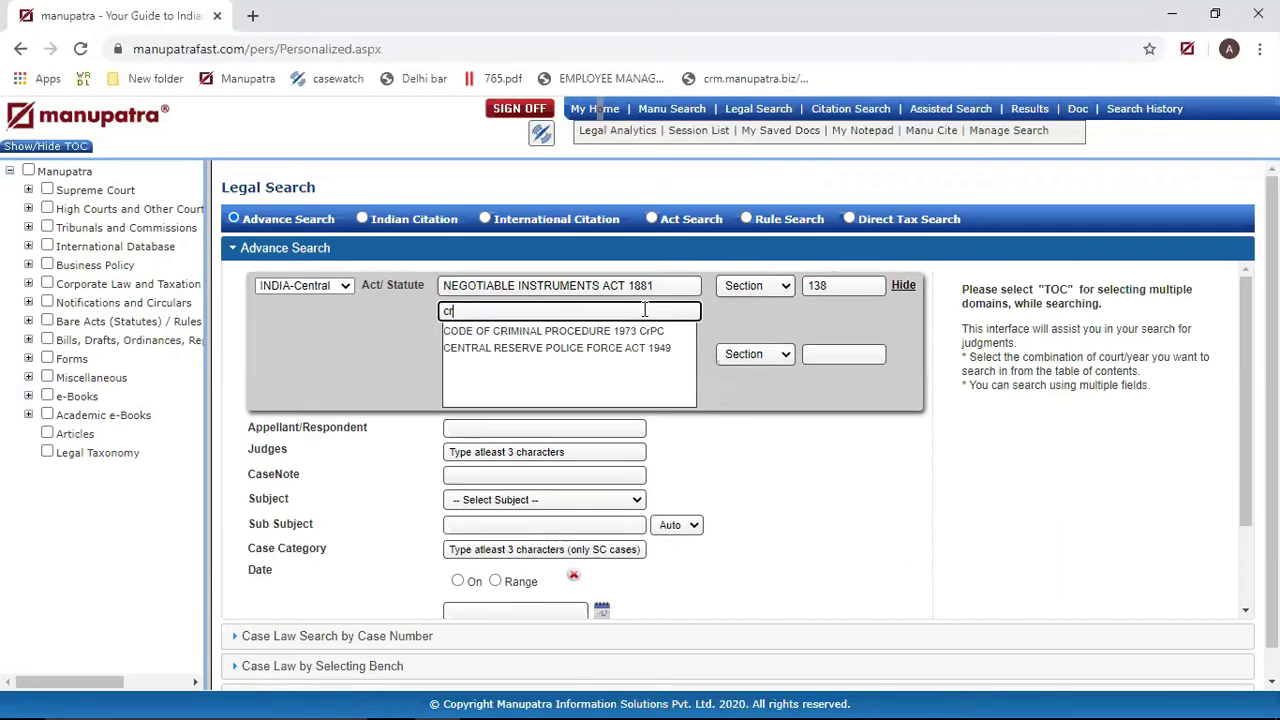
{"action": "type", "text": "pc"}
{"action": "left_click", "coordinate": [648, 331]}
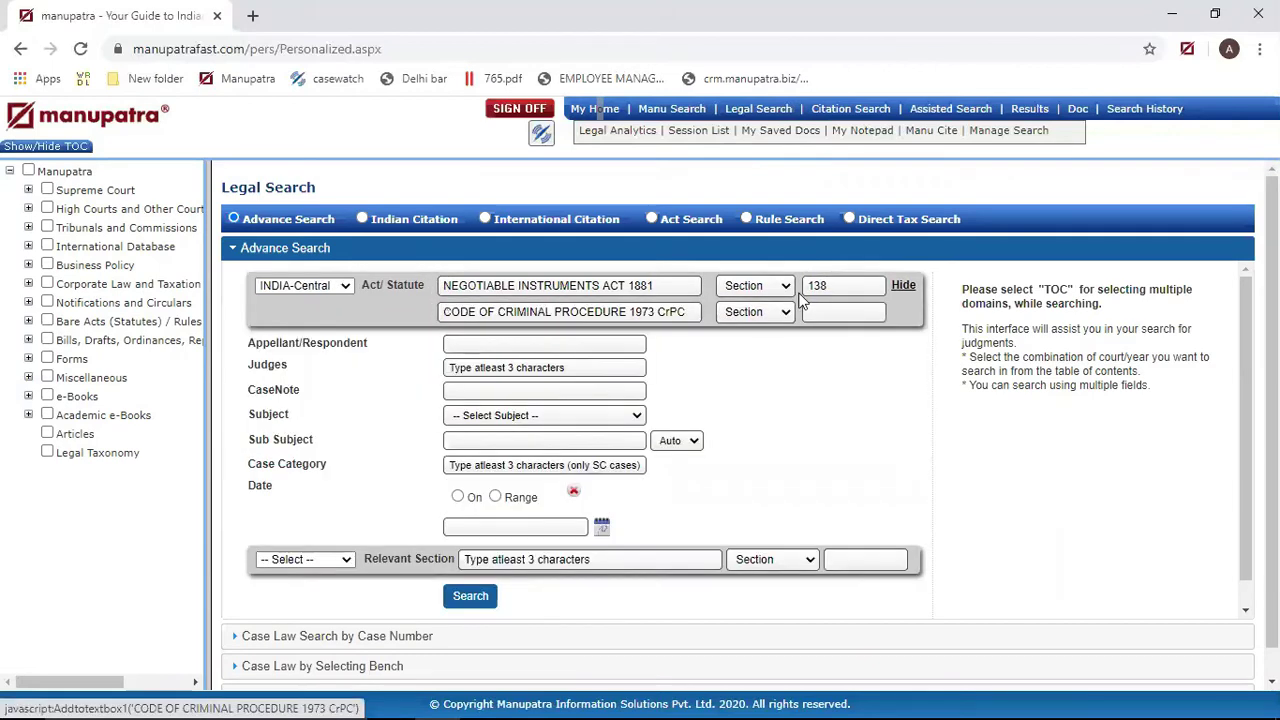
{"action": "left_click", "coordinate": [851, 313]}
{"action": "type", "text": "178"}
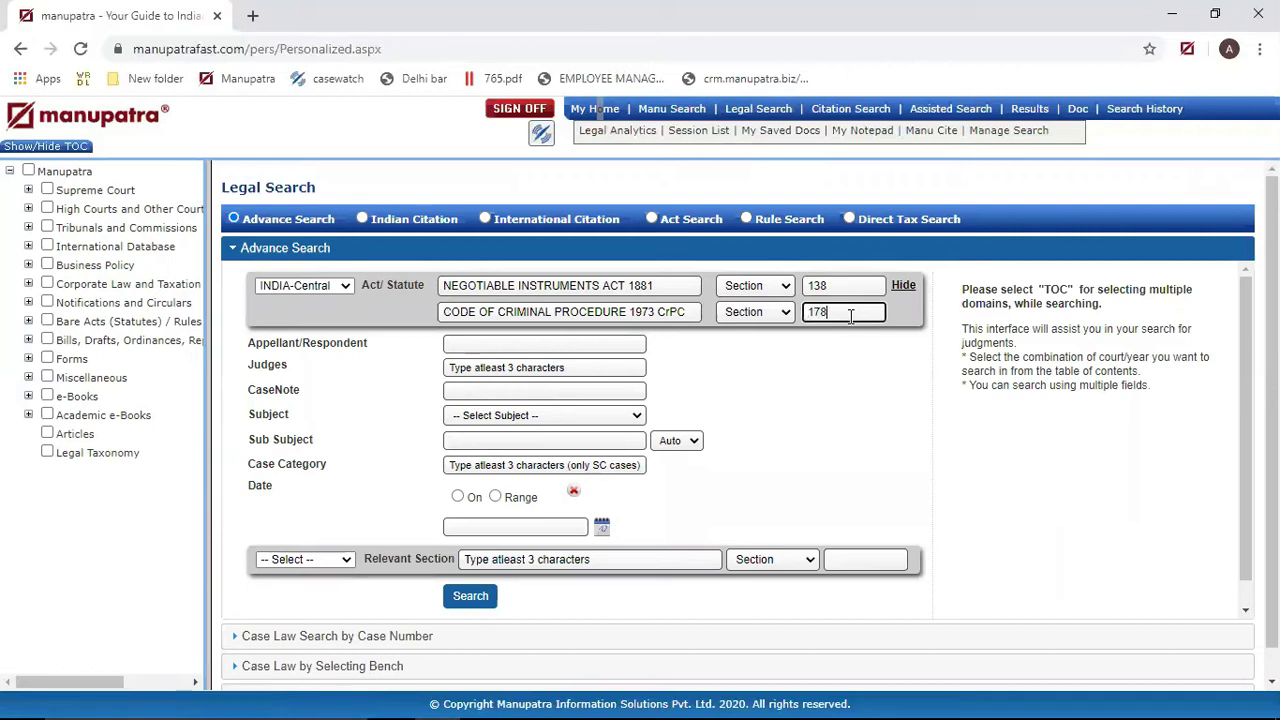
- Run the combined Section 138 and Section 178 search and open the second judgment
{"action": "left_click", "coordinate": [481, 610]}
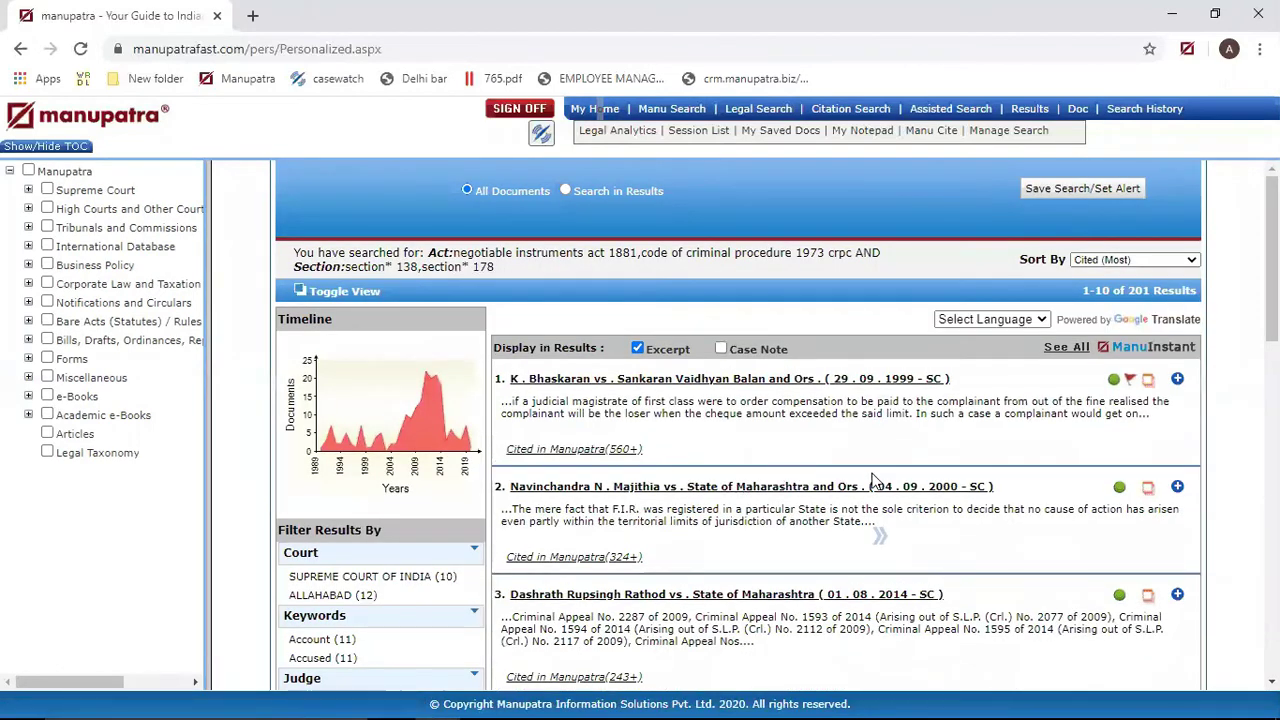
{"action": "left_click", "coordinate": [1150, 489]}
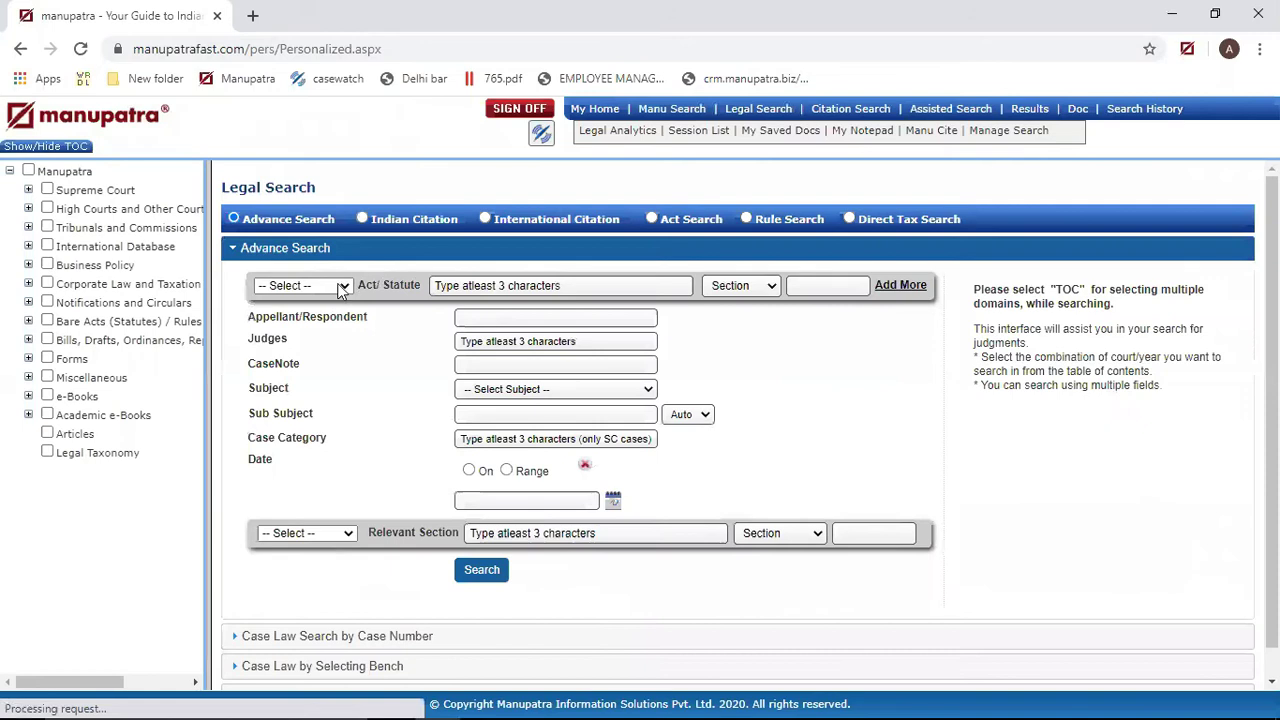
- Set the Act to INDIA-Central Right To Fair Compensation Act 2013 with section 24(2)
{"action": "left_click", "coordinate": [330, 287]}
{"action": "left_click", "coordinate": [295, 312]}
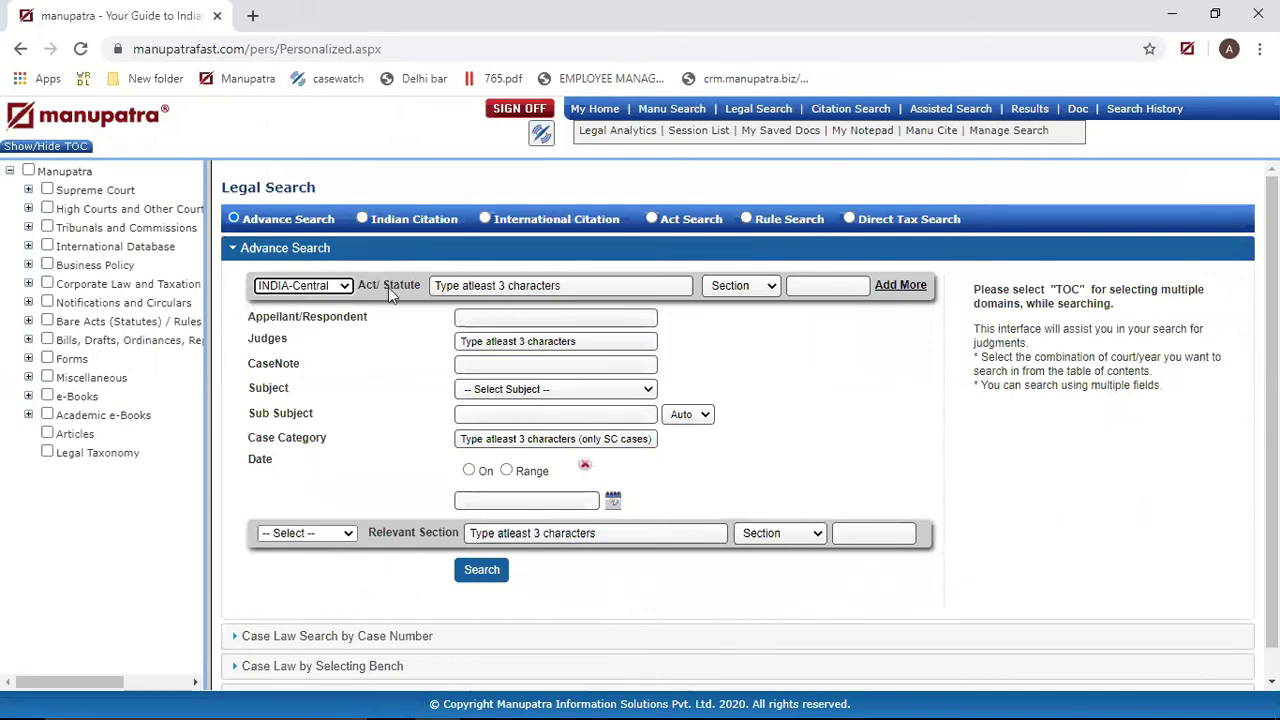
{"action": "left_click", "coordinate": [457, 284]}
{"action": "type", "text": "righ"}
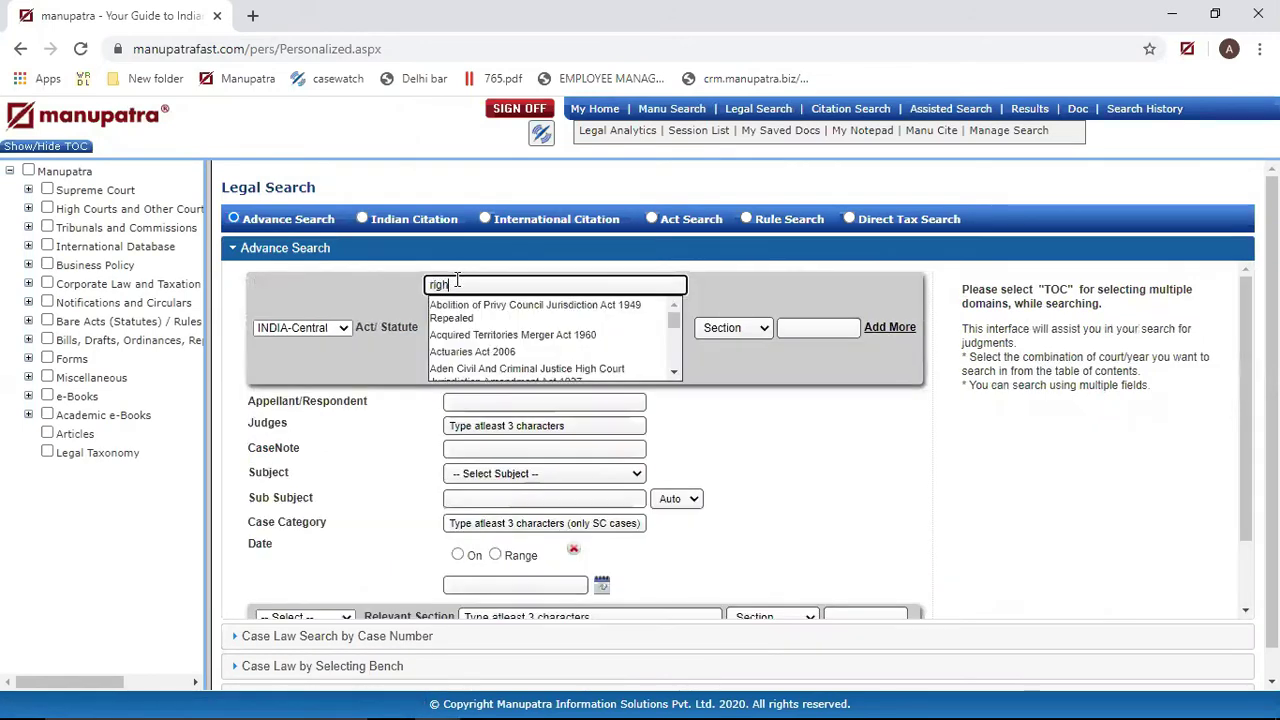
{"action": "type", "text": "t to fair"}
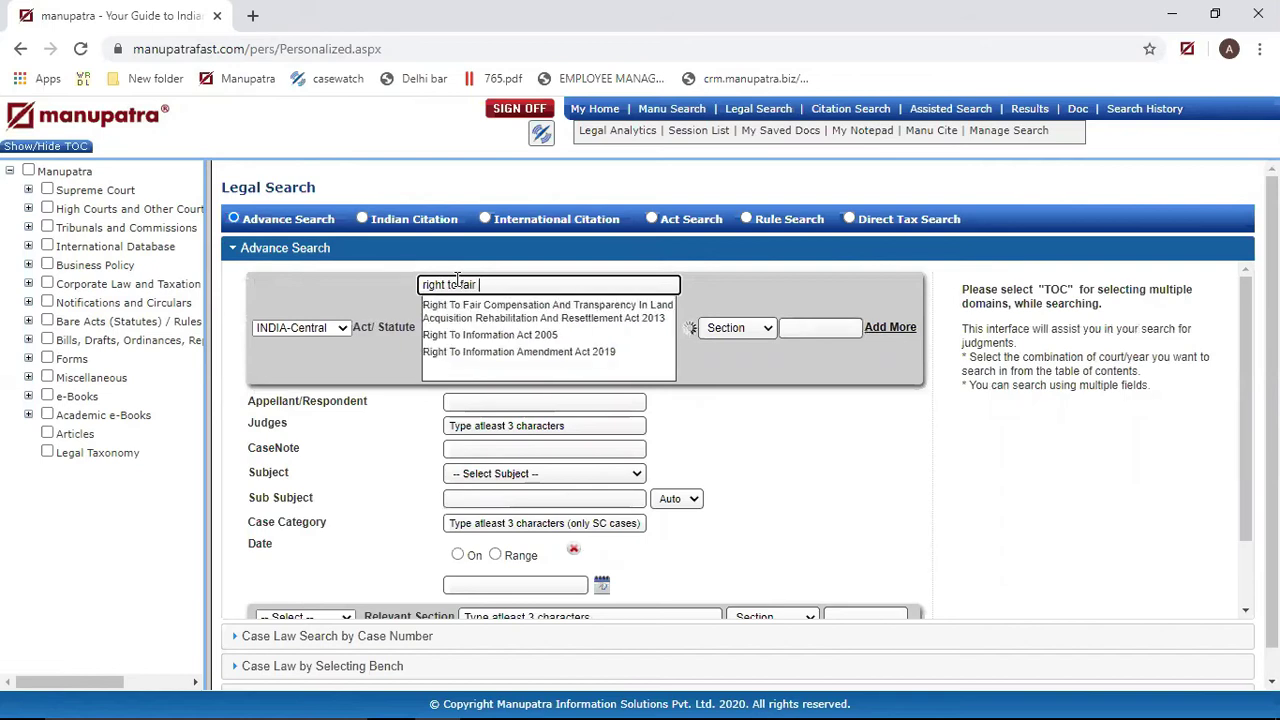
{"action": "left_click", "coordinate": [521, 318]}
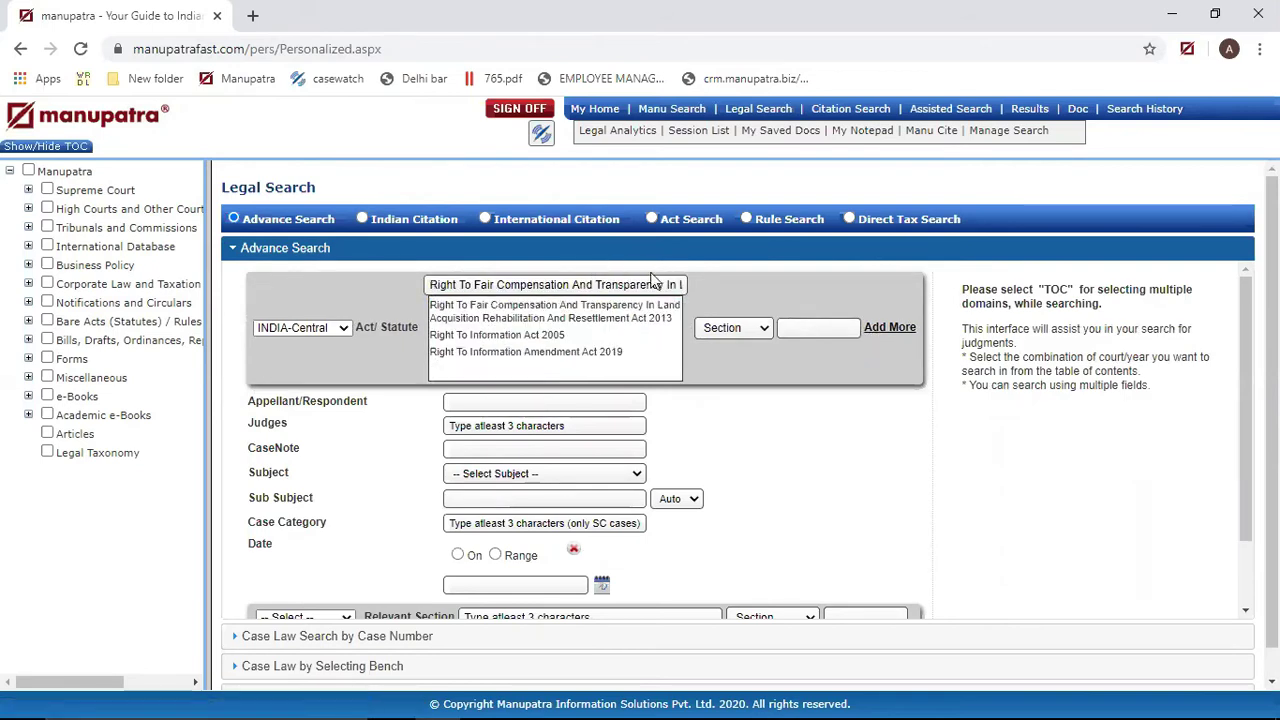
{"action": "left_click", "coordinate": [602, 312]}
{"action": "left_click", "coordinate": [826, 285]}
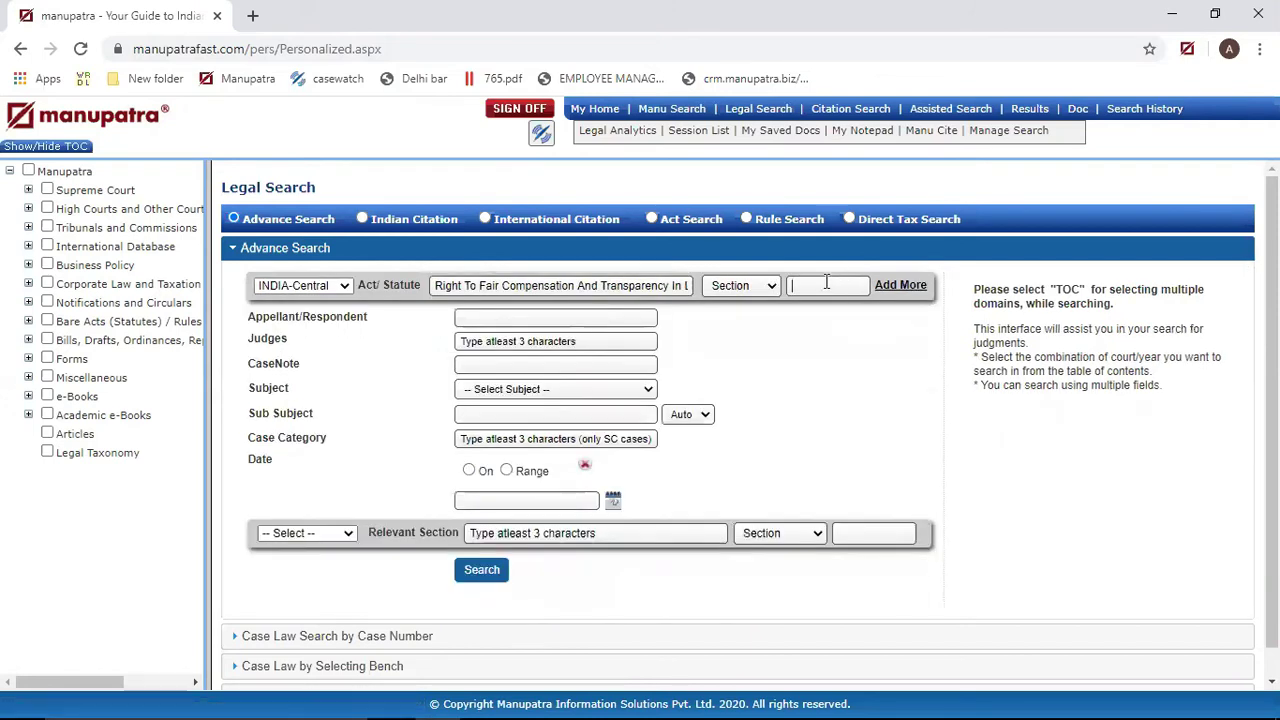
{"action": "type", "text": "24"}
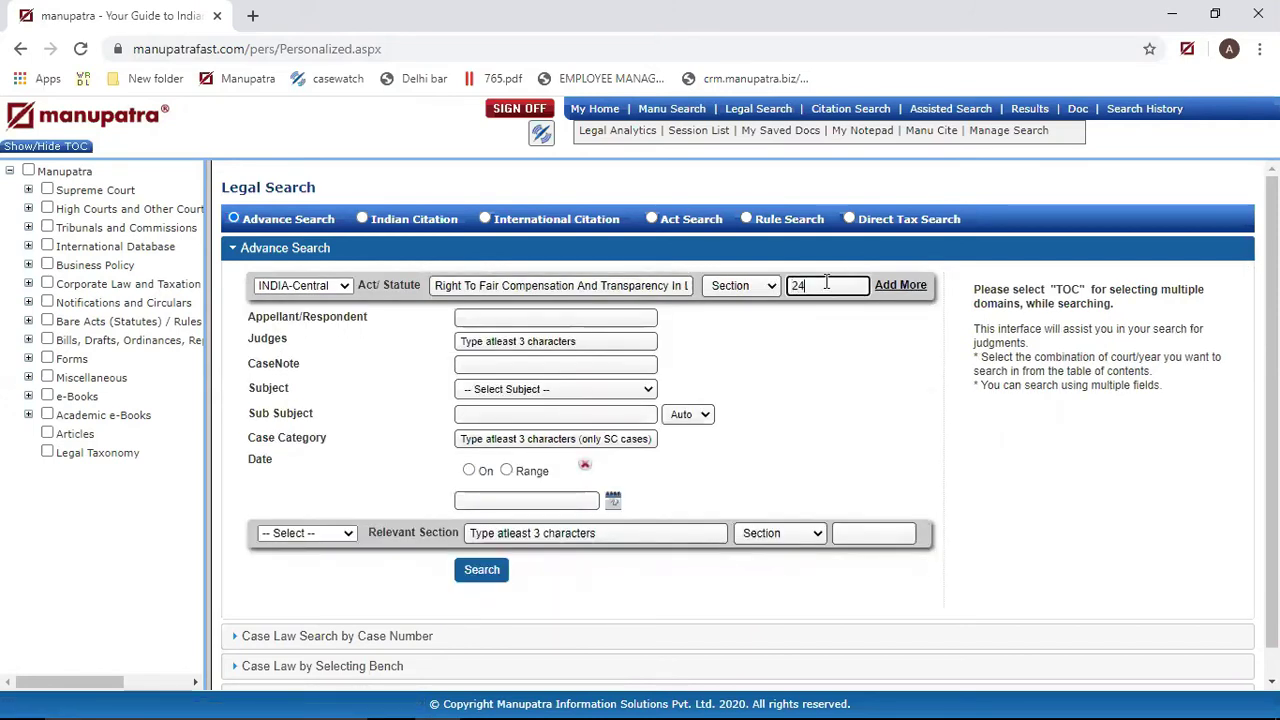
{"action": "type", "text": "(2)"}
- Search Section 24(2), getting 1595 judgments, and open the top judgment's full text
{"action": "left_click", "coordinate": [465, 578]}
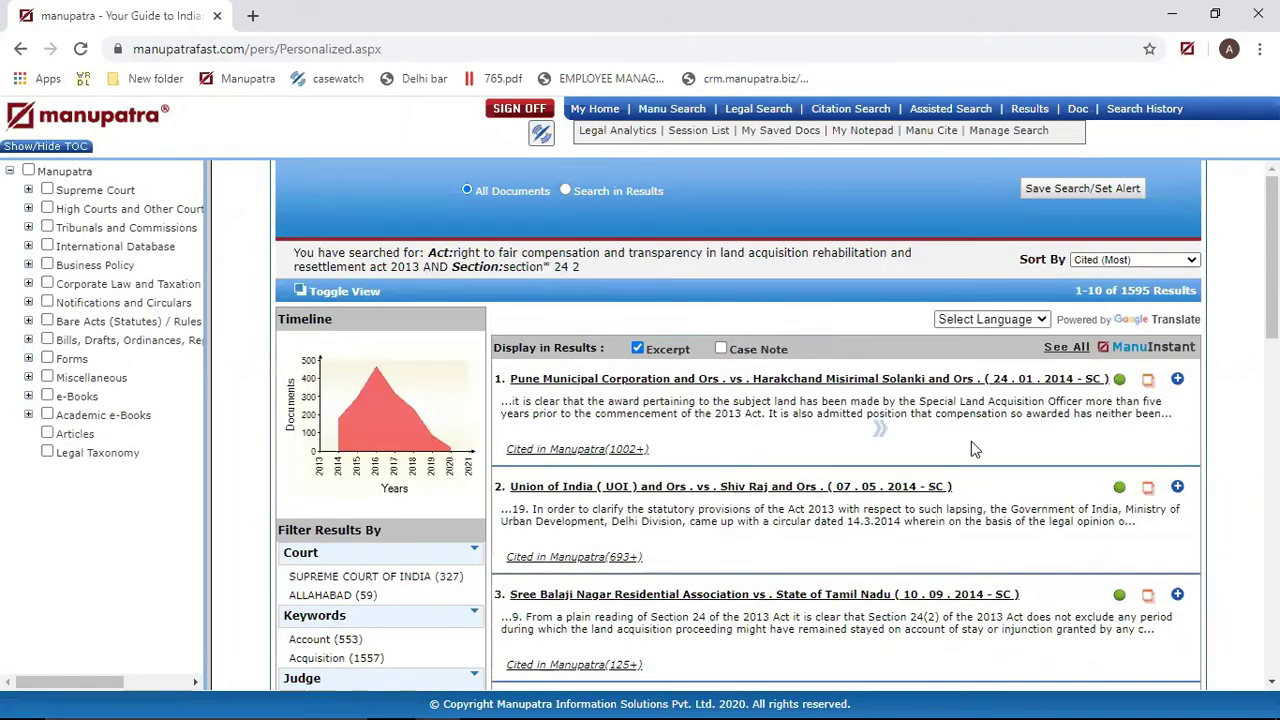
{"action": "left_click", "coordinate": [1147, 379]}
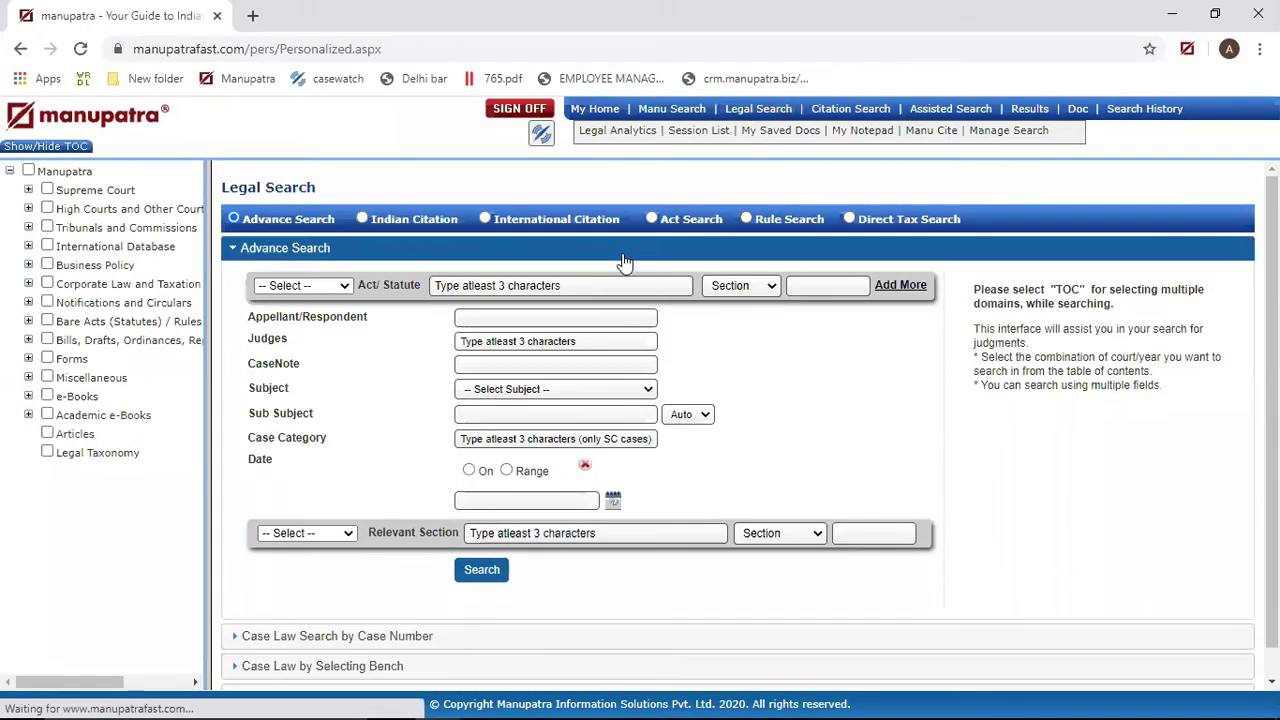
- Set INDIA-Central Code of Civil Procedure 1908 CPC, switch Section to Order, enter 7 rule 11
{"action": "left_click", "coordinate": [328, 288]}
{"action": "left_click", "coordinate": [318, 310]}
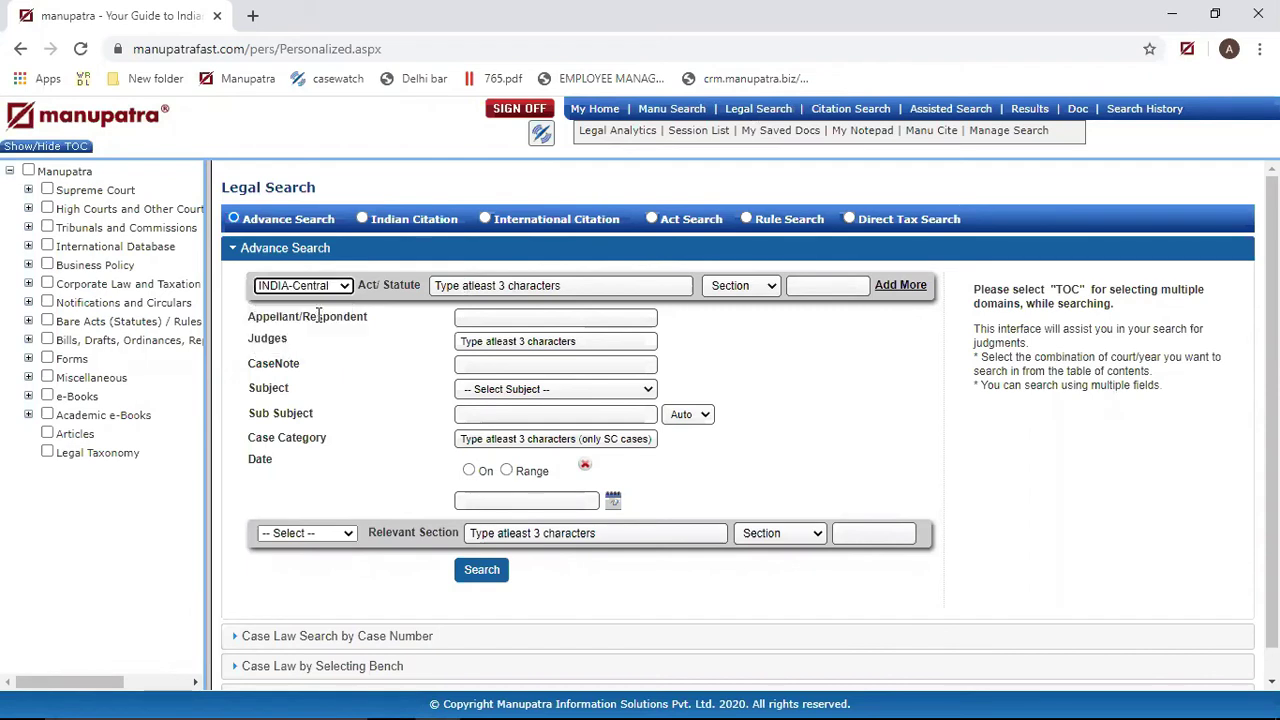
{"action": "left_click", "coordinate": [442, 288]}
{"action": "type", "text": "cpc"}
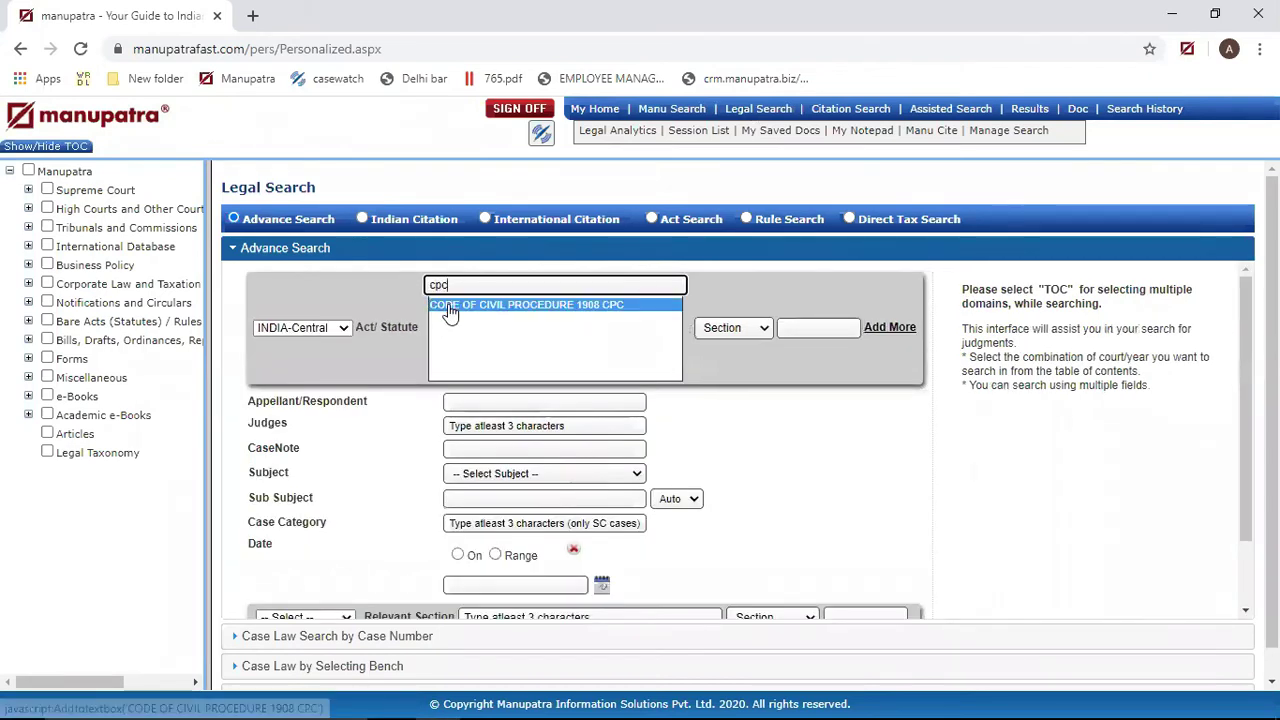
{"action": "left_click", "coordinate": [450, 307]}
{"action": "left_click", "coordinate": [736, 289]}
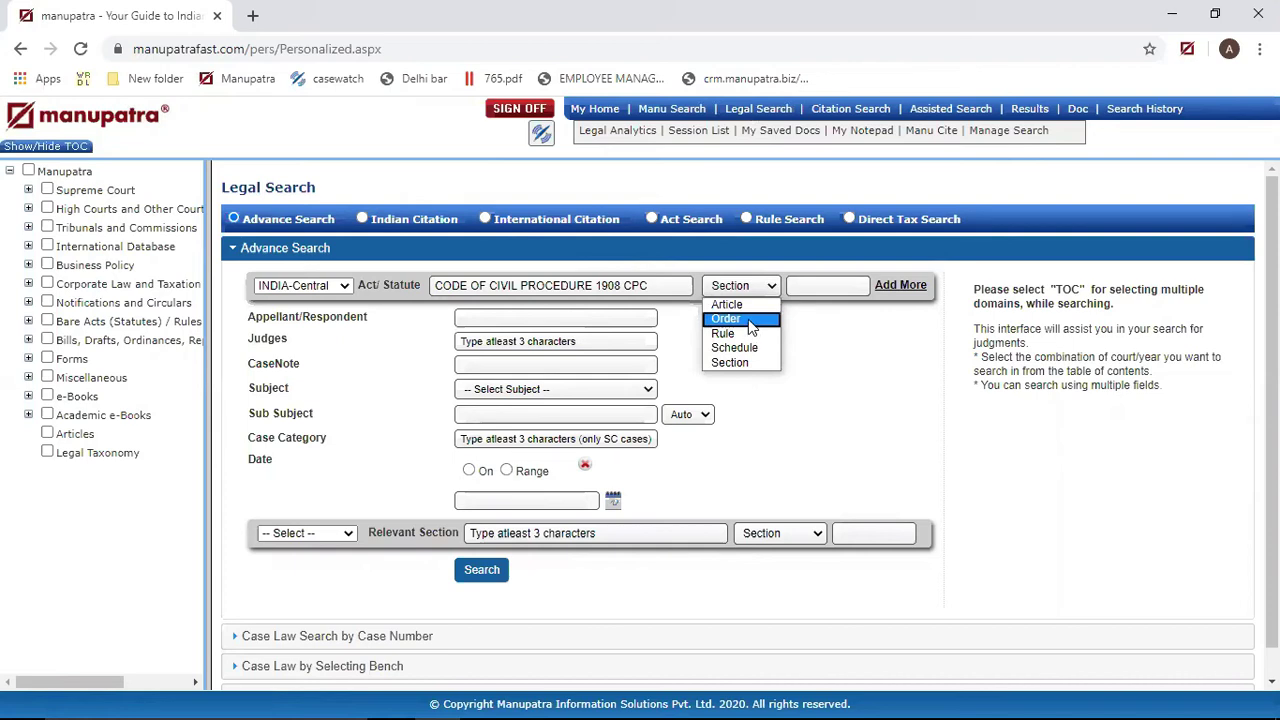
{"action": "left_click", "coordinate": [750, 321]}
{"action": "left_click", "coordinate": [820, 288]}
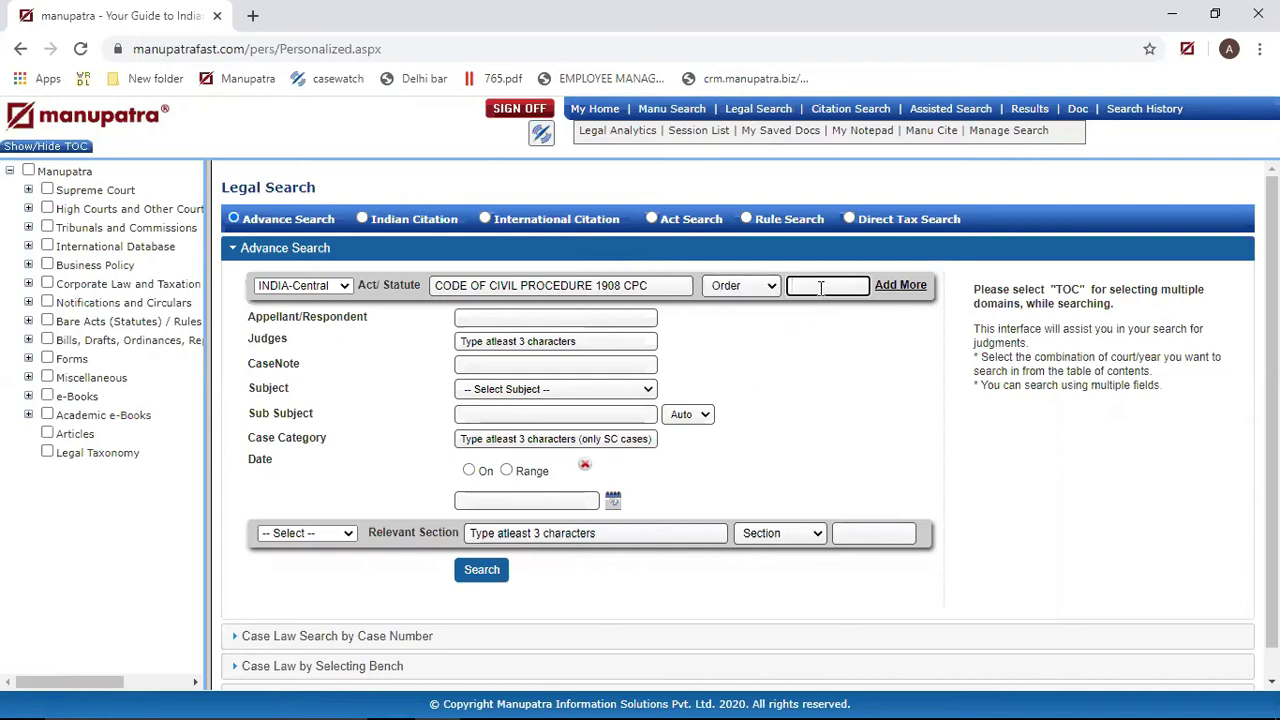
{"action": "type", "text": "7 rule 11"}
- Search Order 7 Rule 11, then read the Church of Christ Charitable Trust judgment full screen
{"action": "left_click", "coordinate": [481, 569]}
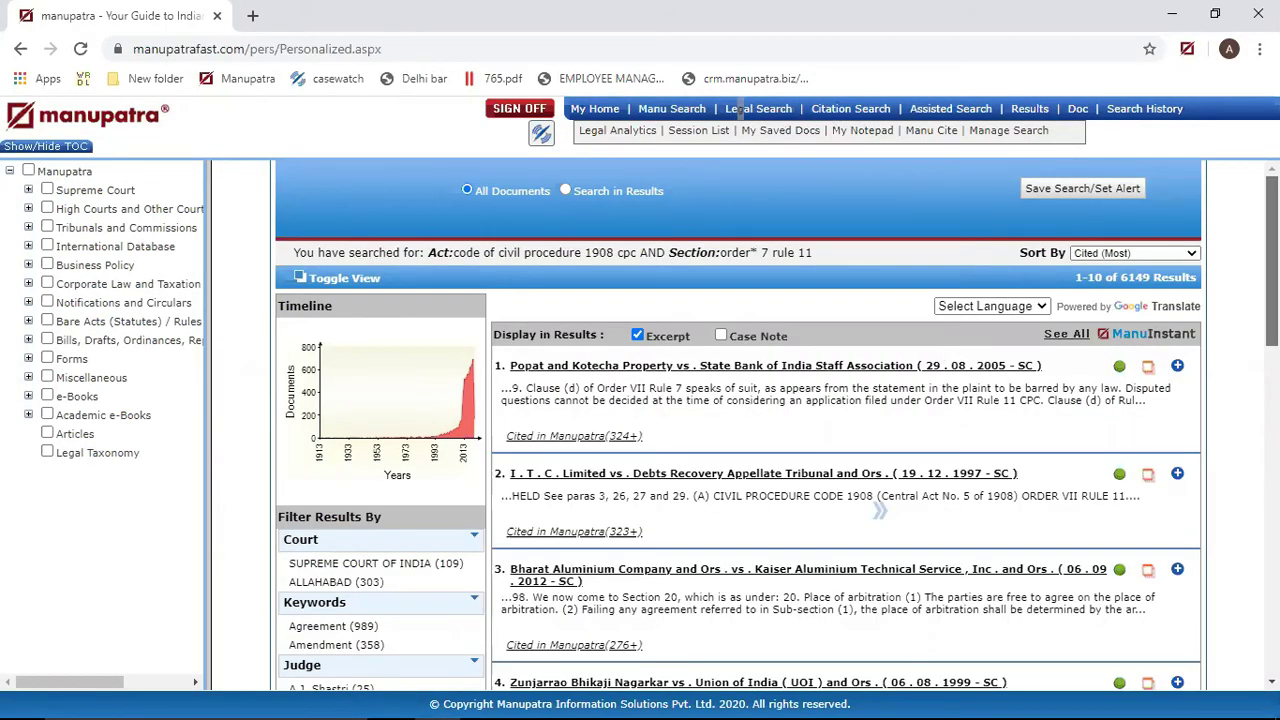
{"action": "scroll", "coordinate": [740, 425], "scroll_direction": "down", "scroll_amount": 2}
{"action": "scroll", "coordinate": [845, 425], "scroll_direction": "down", "scroll_amount": 1}
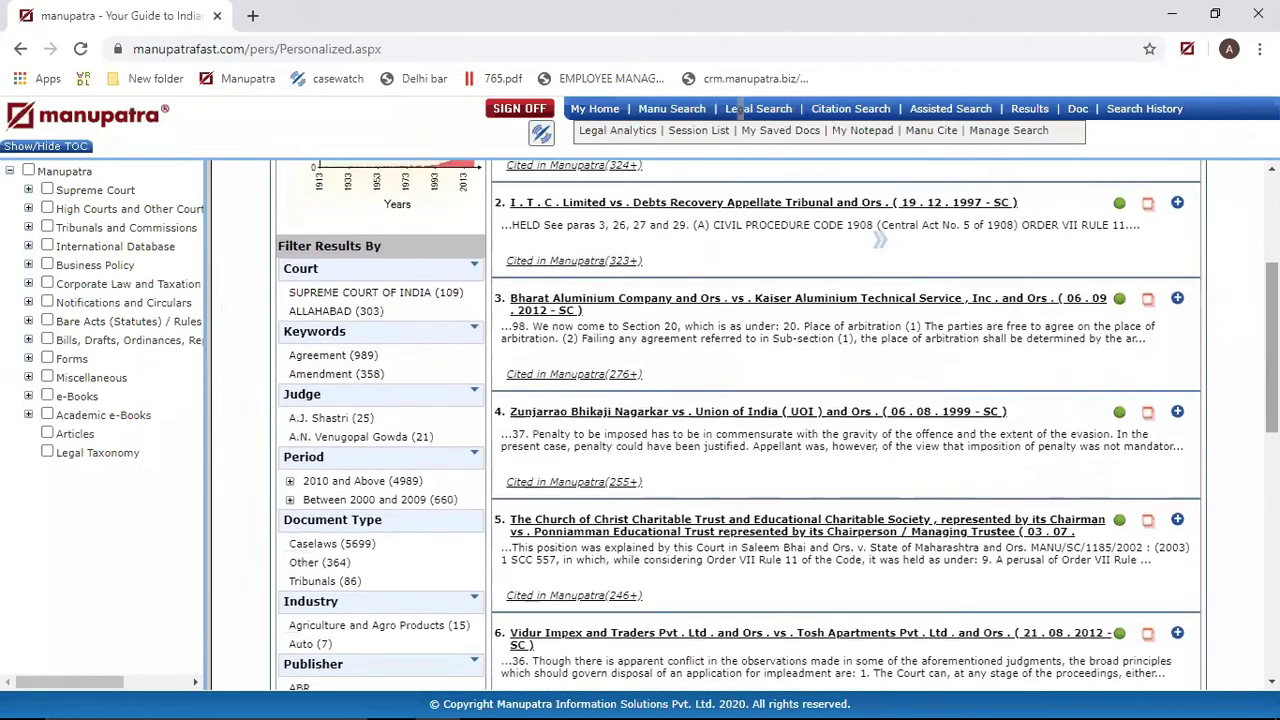
{"action": "left_click", "coordinate": [1147, 523]}
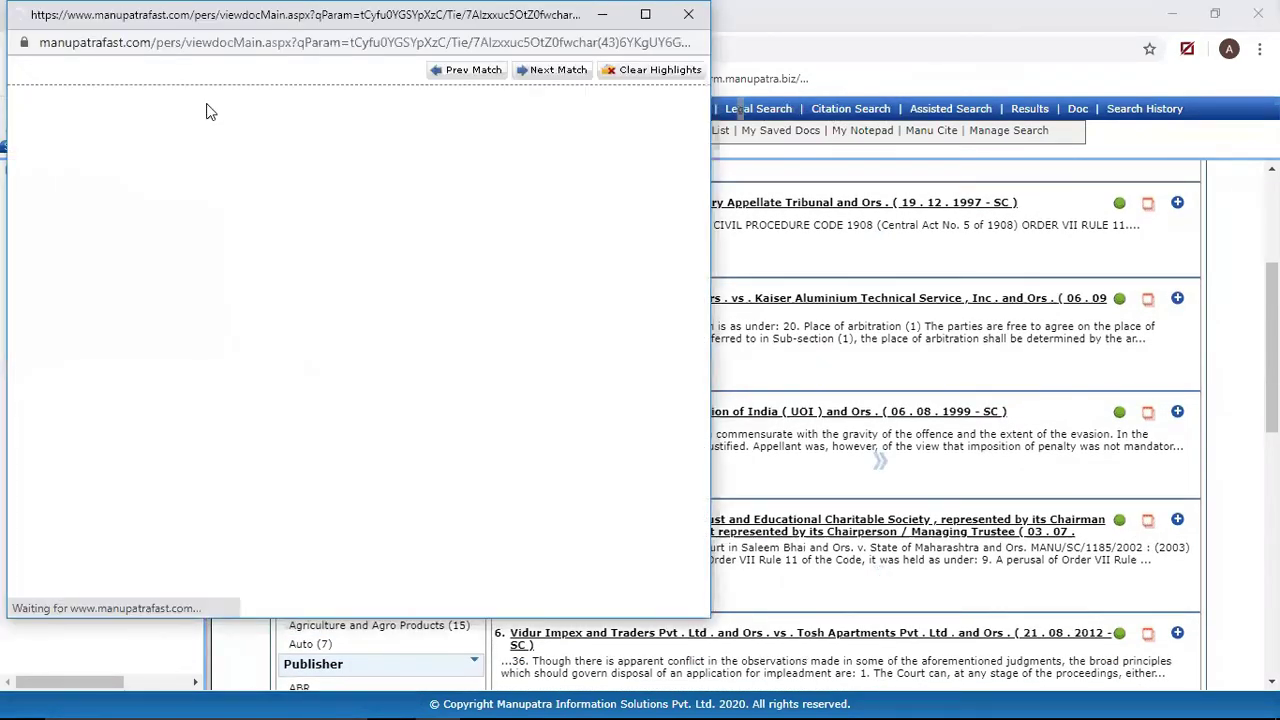
{"action": "double_click", "coordinate": [200, 18]}
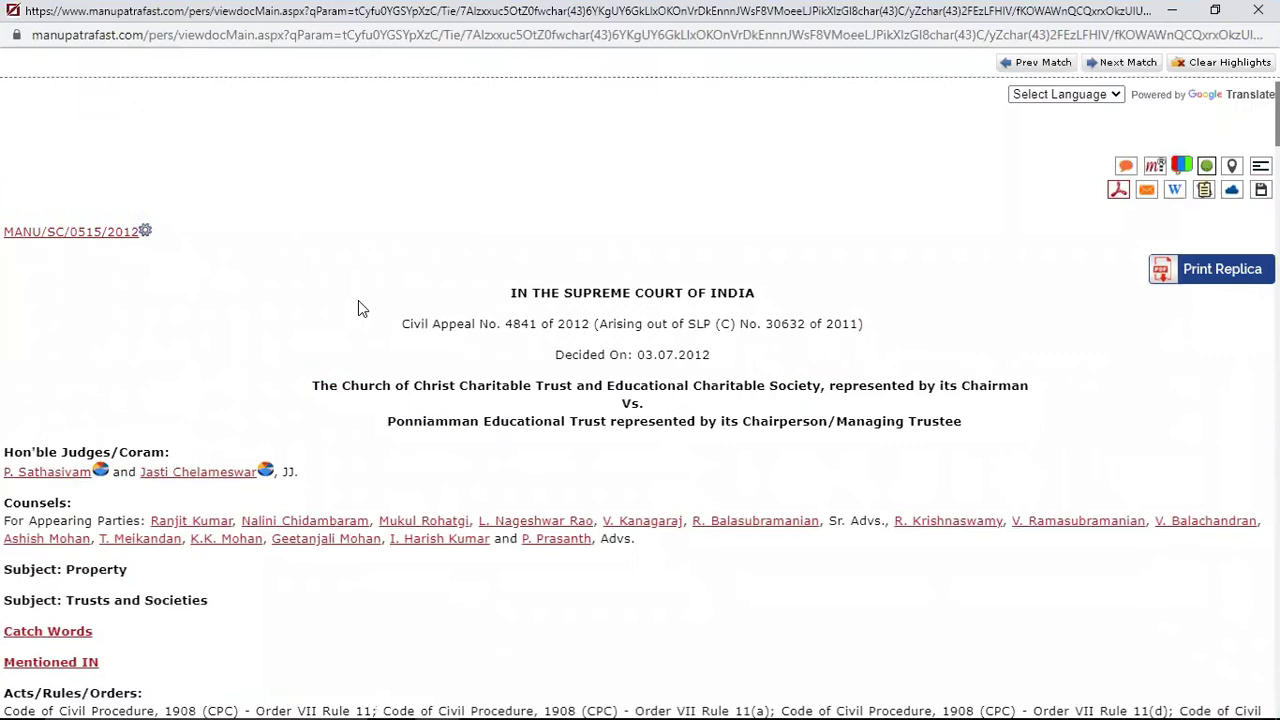
{"action": "scroll", "coordinate": [370, 385], "scroll_direction": "down", "scroll_amount": 2}
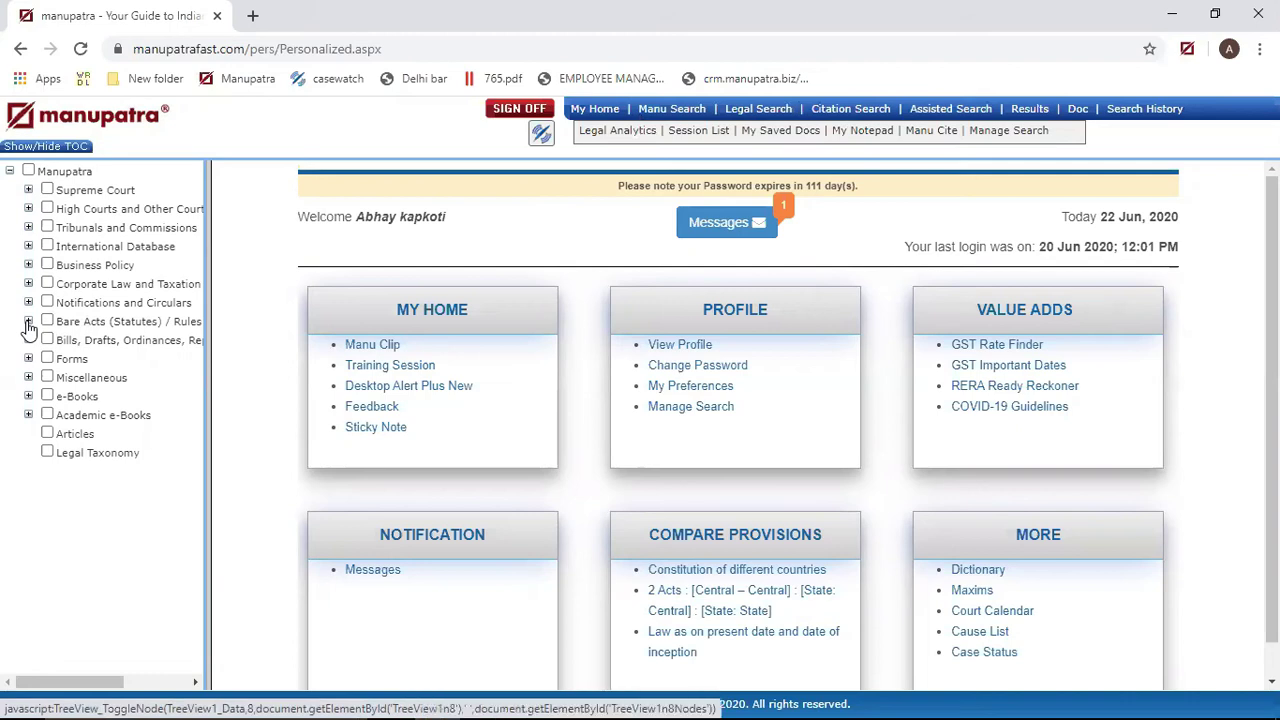
- List all Central Bare Acts alphabetically and find 'code' on the page
{"action": "left_click", "coordinate": [28, 321]}
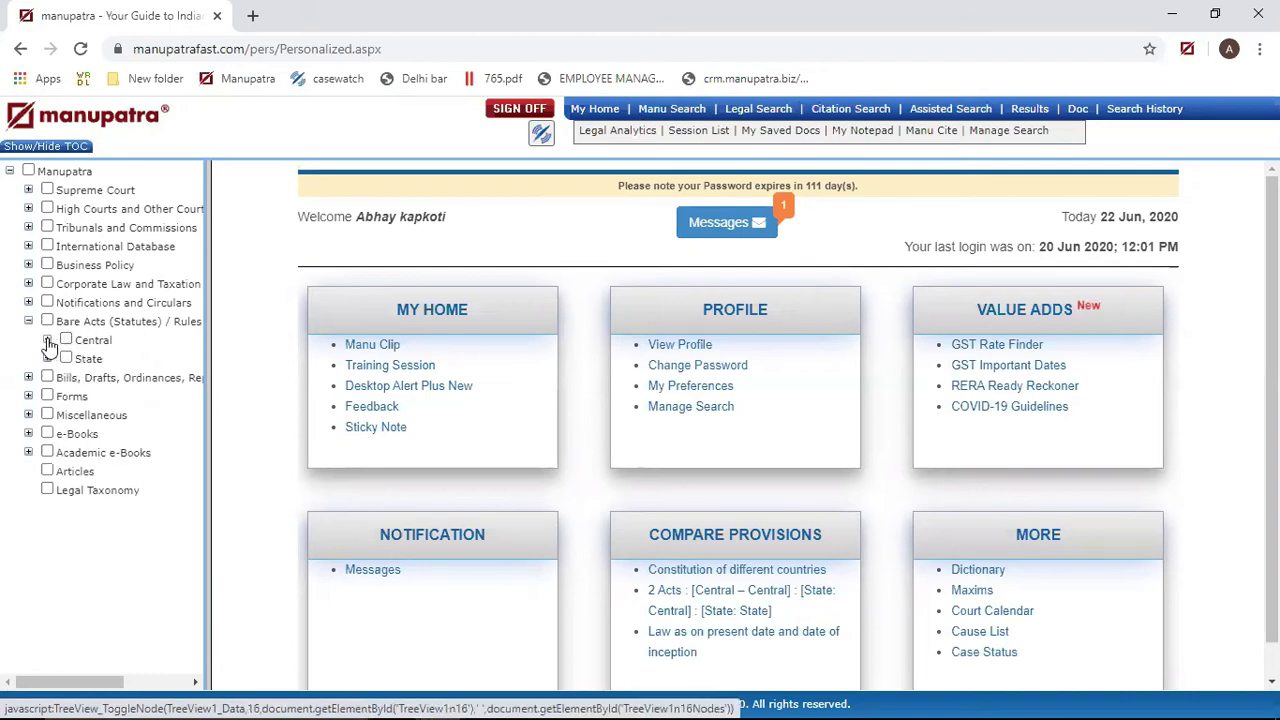
{"action": "left_click", "coordinate": [47, 340]}
{"action": "left_click", "coordinate": [66, 358]}
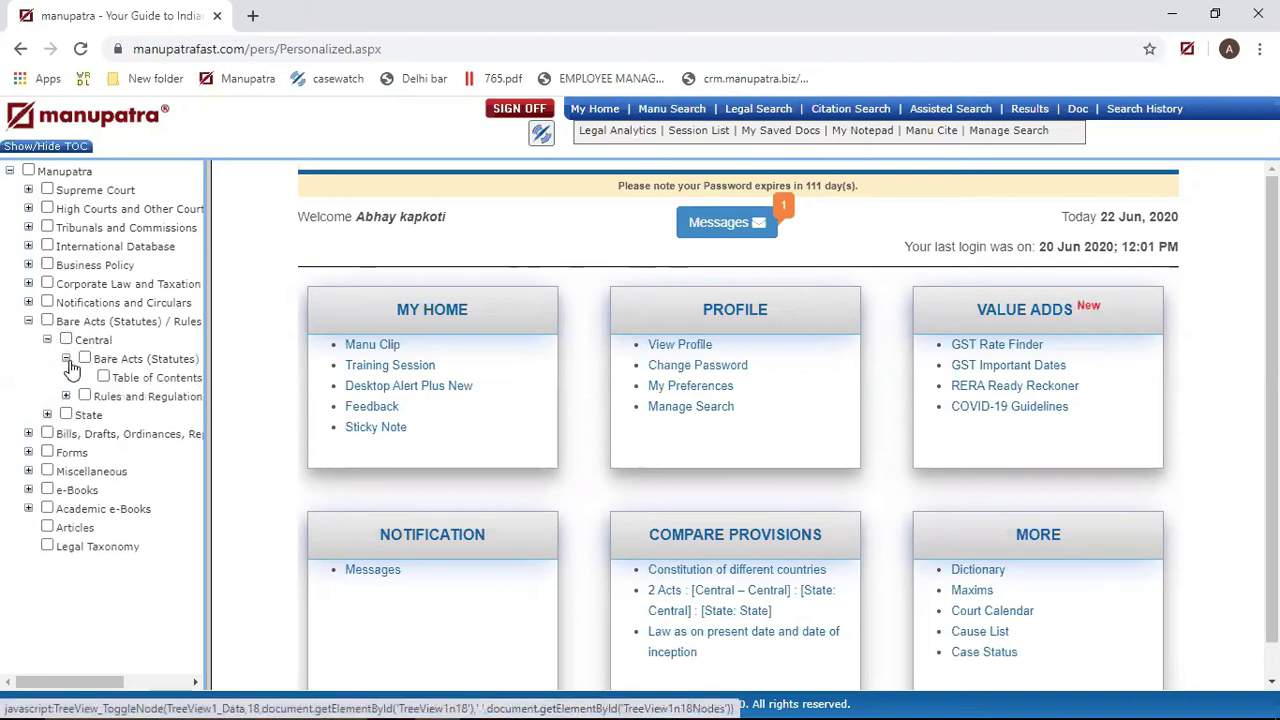
{"action": "left_click", "coordinate": [130, 378]}
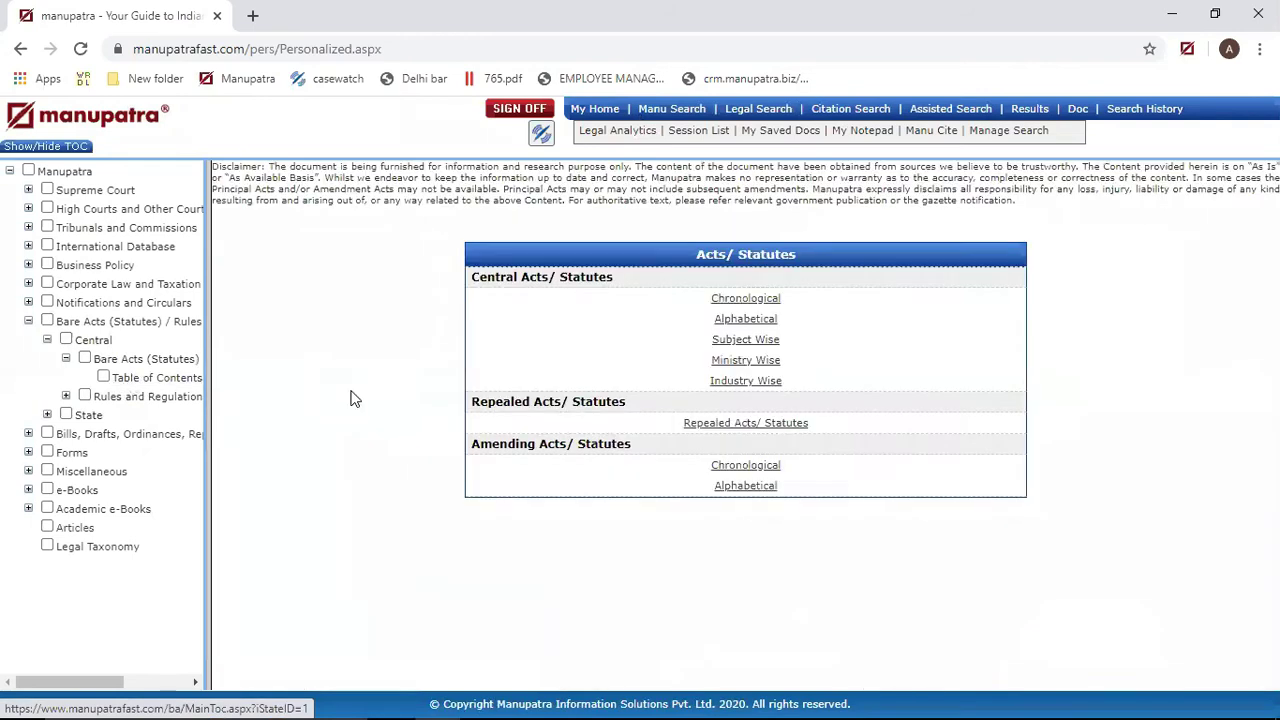
{"action": "left_click", "coordinate": [746, 322]}
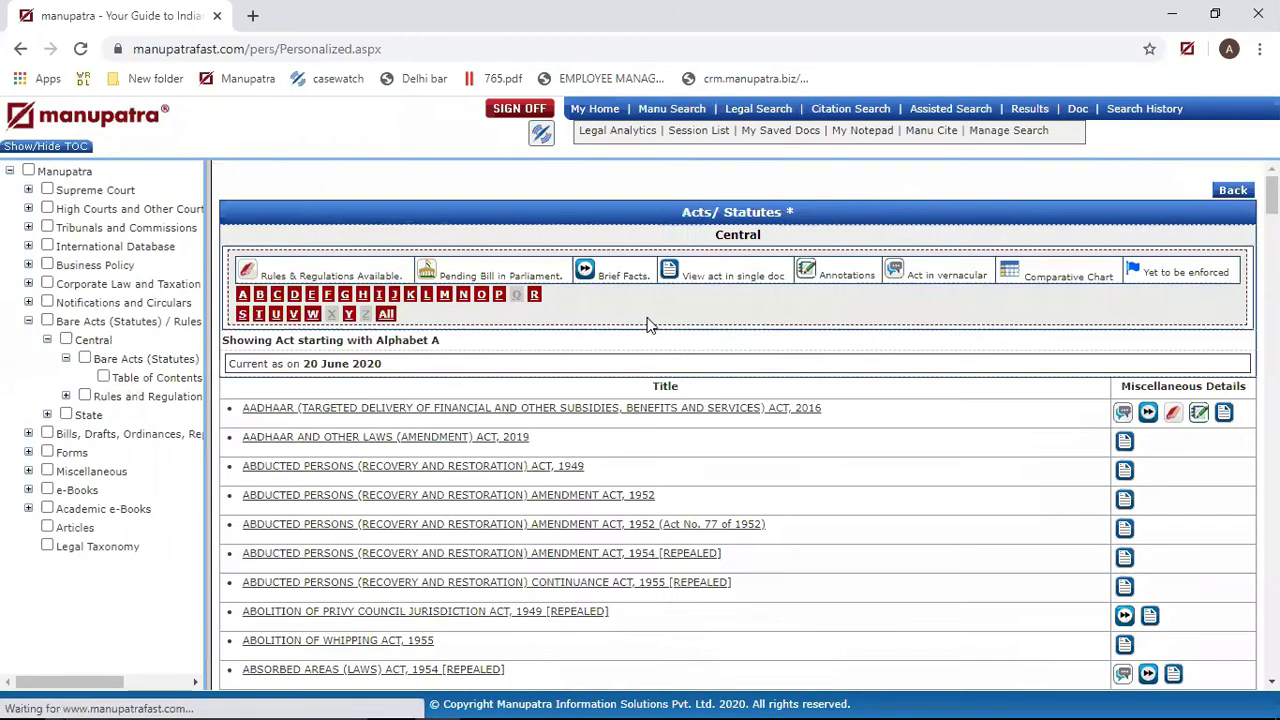
{"action": "left_click", "coordinate": [387, 316]}
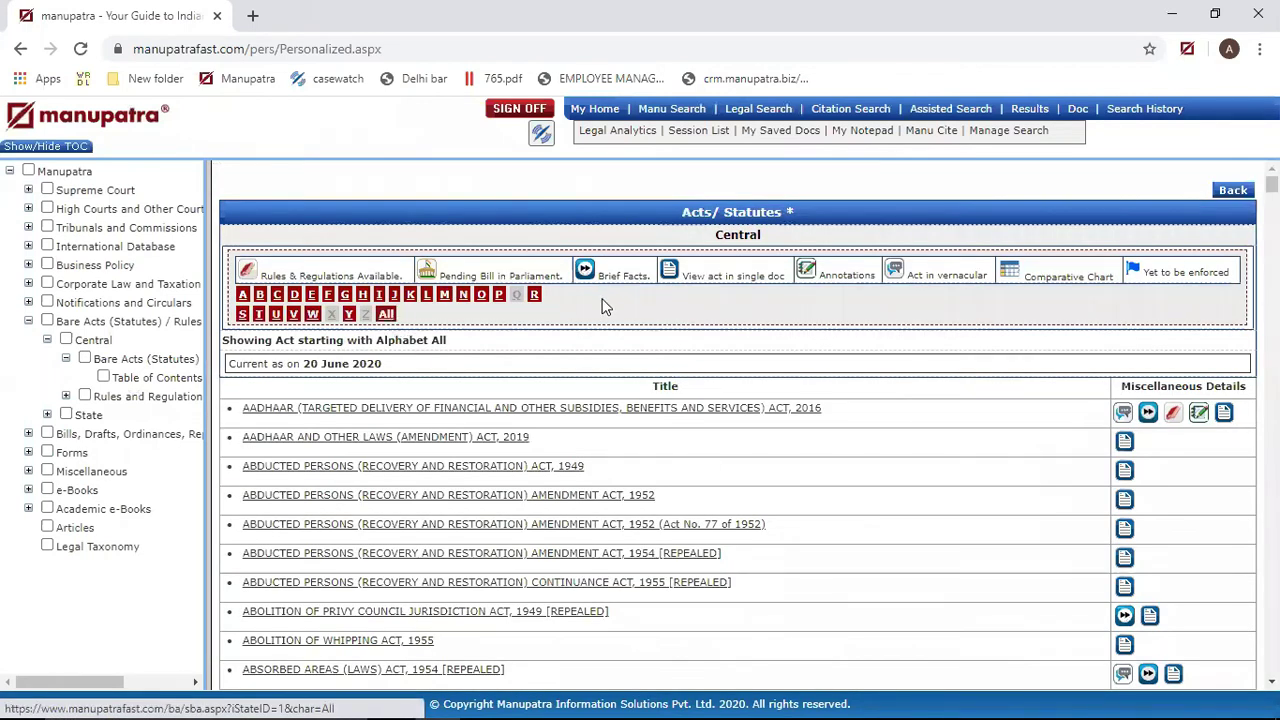
{"action": "key", "text": "ctrl+f"}
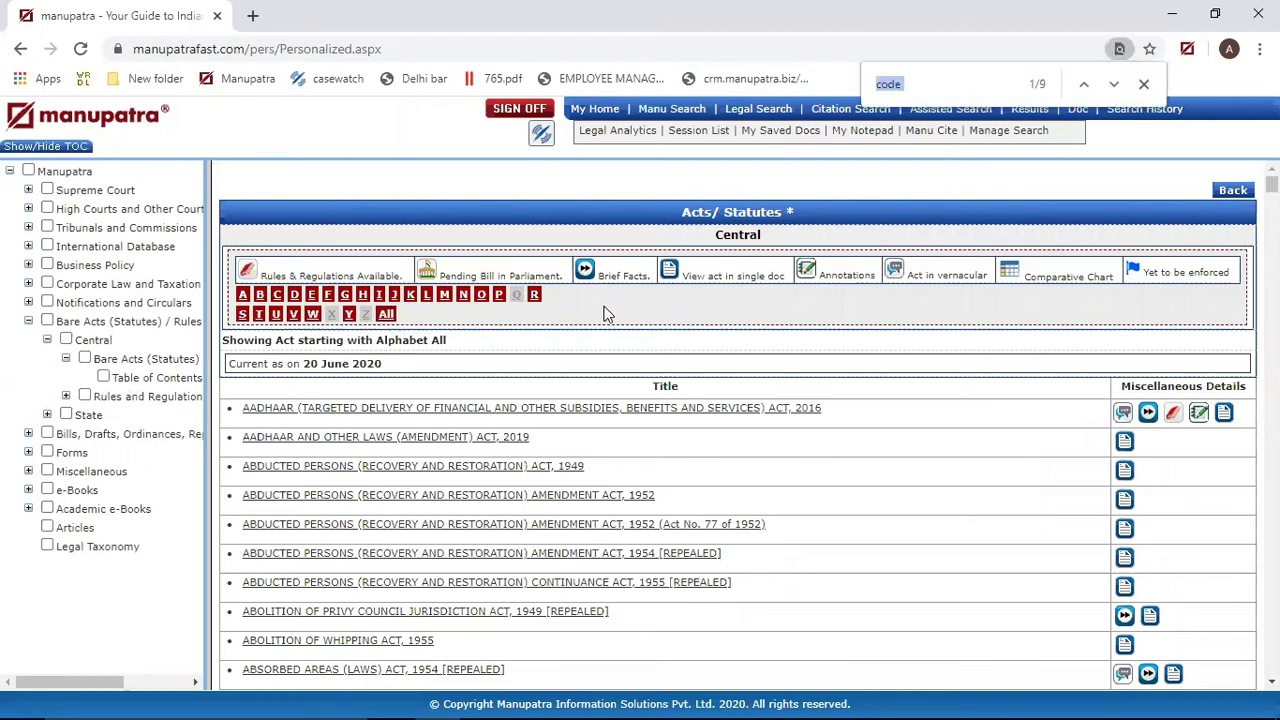
{"action": "type", "text": "code"}
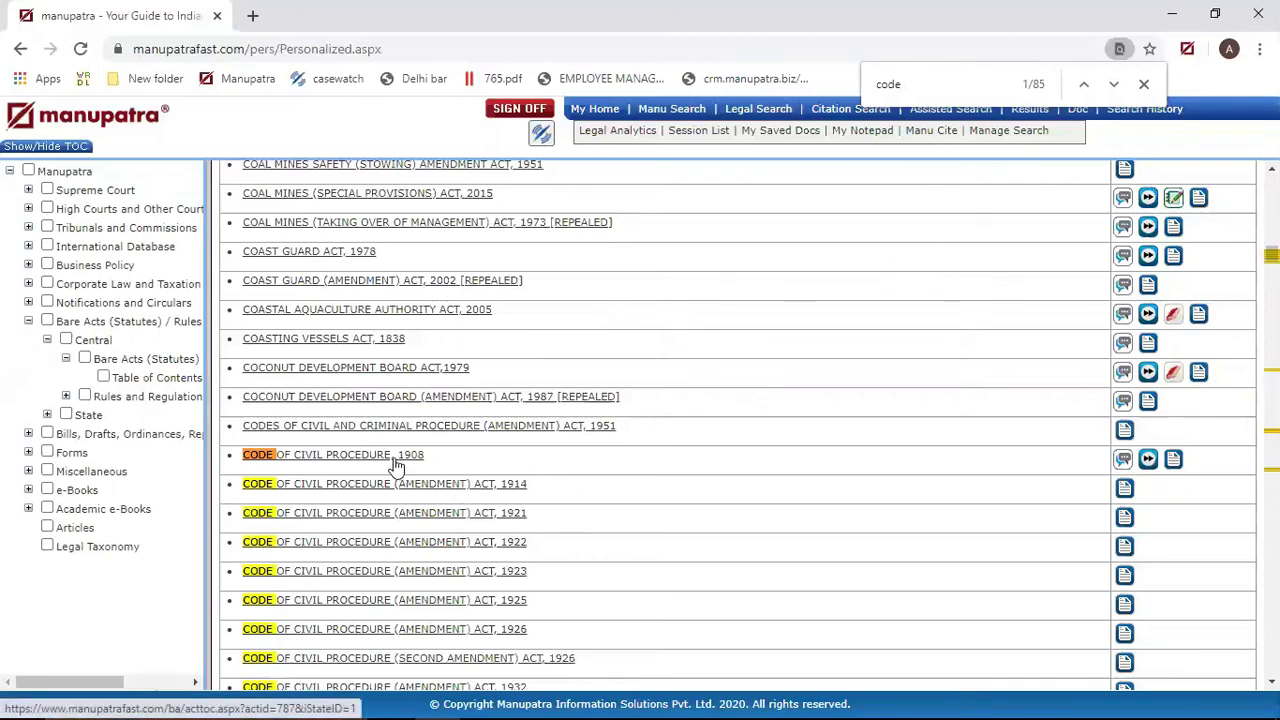
- Show the Code of Civil Procedure, 1908 Section 10, Stay of suit, text full screen
{"action": "left_click", "coordinate": [397, 458]}
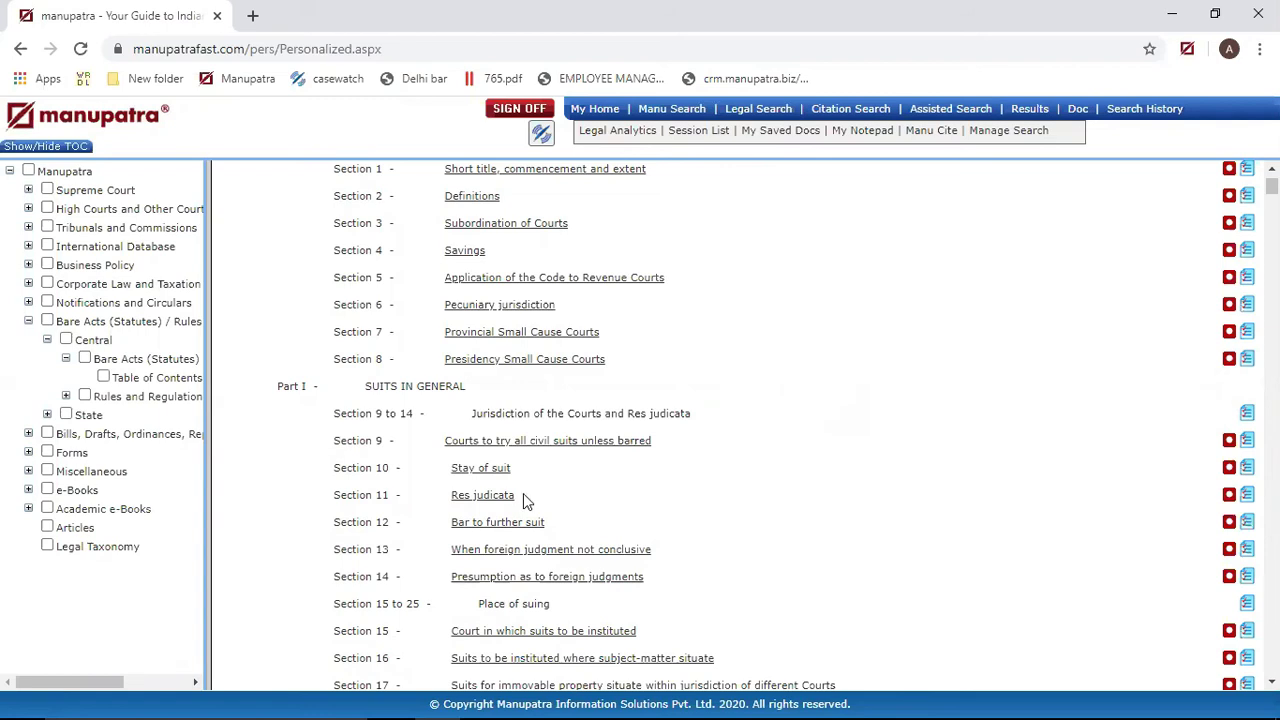
{"action": "left_click", "coordinate": [480, 469]}
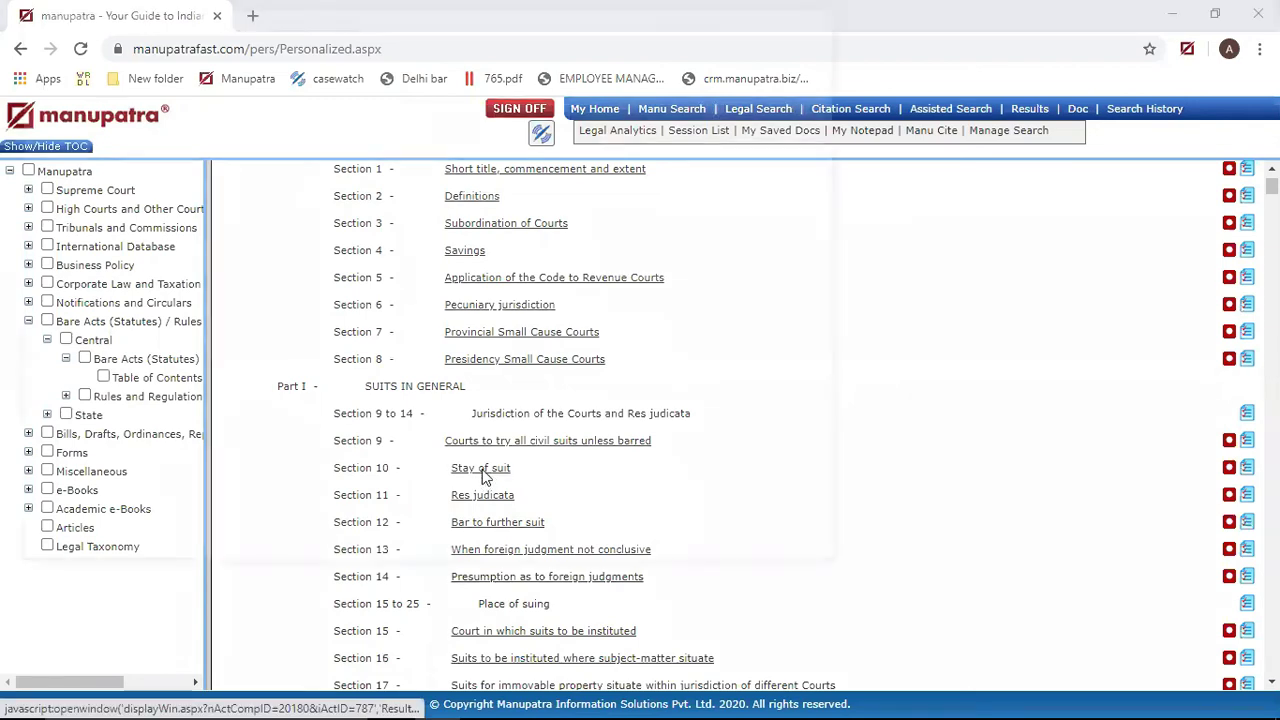
{"action": "left_click", "coordinate": [222, 203]}
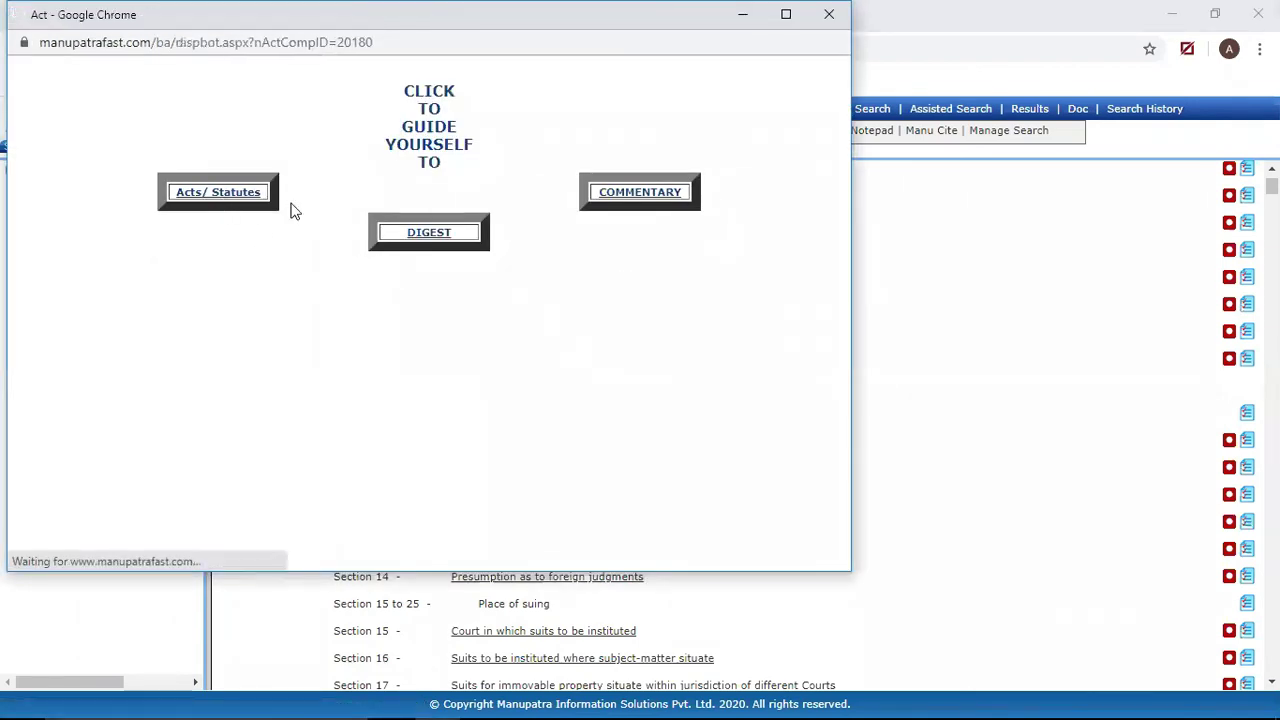
{"action": "double_click", "coordinate": [300, 16]}
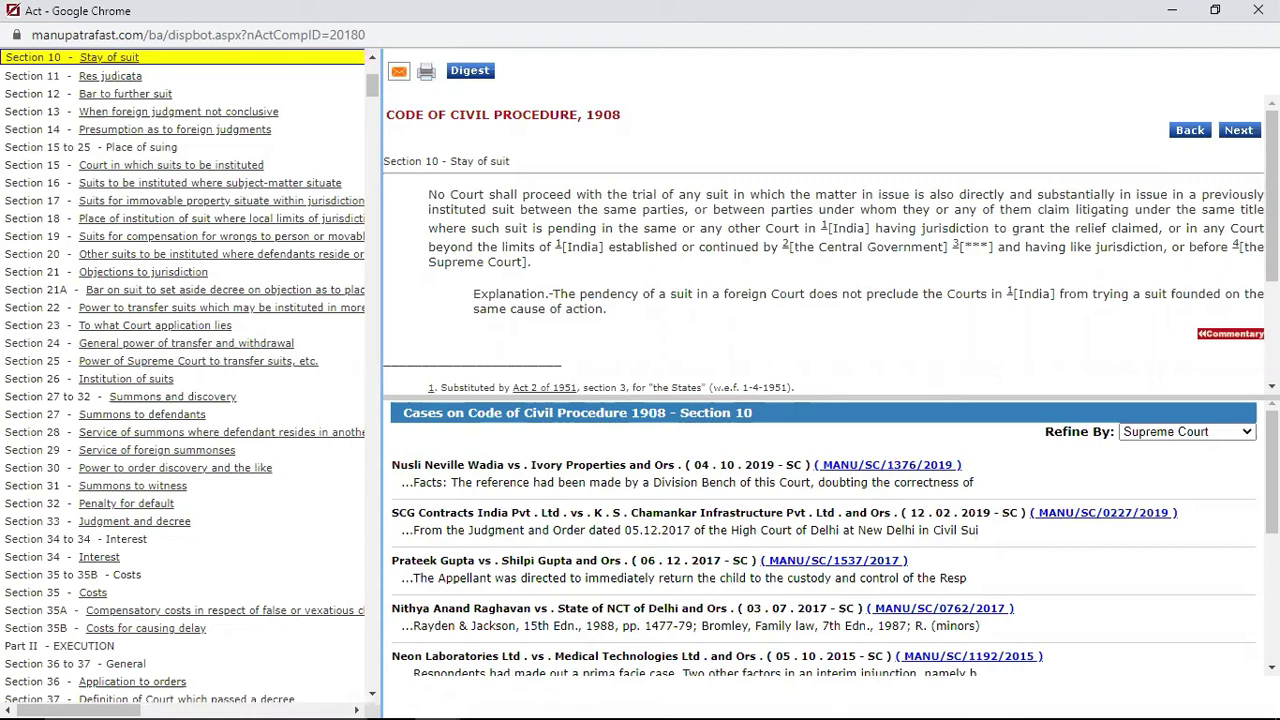
- Refine the Section 10 cases to Delhi, then close the Act window
{"action": "scroll", "coordinate": [824, 540], "scroll_direction": "down", "scroll_amount": 3}
{"action": "scroll", "coordinate": [824, 540], "scroll_direction": "up", "scroll_amount": 3}
{"action": "left_click", "coordinate": [1183, 432]}
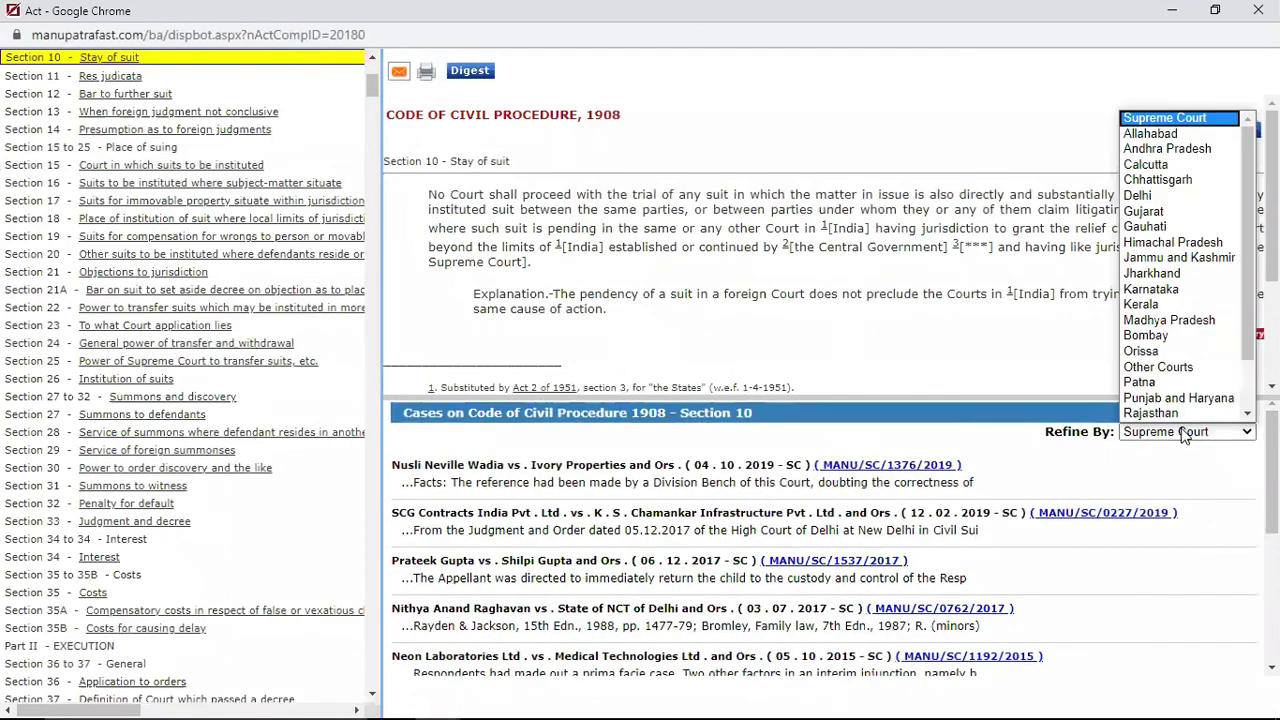
{"action": "left_click", "coordinate": [1145, 197]}
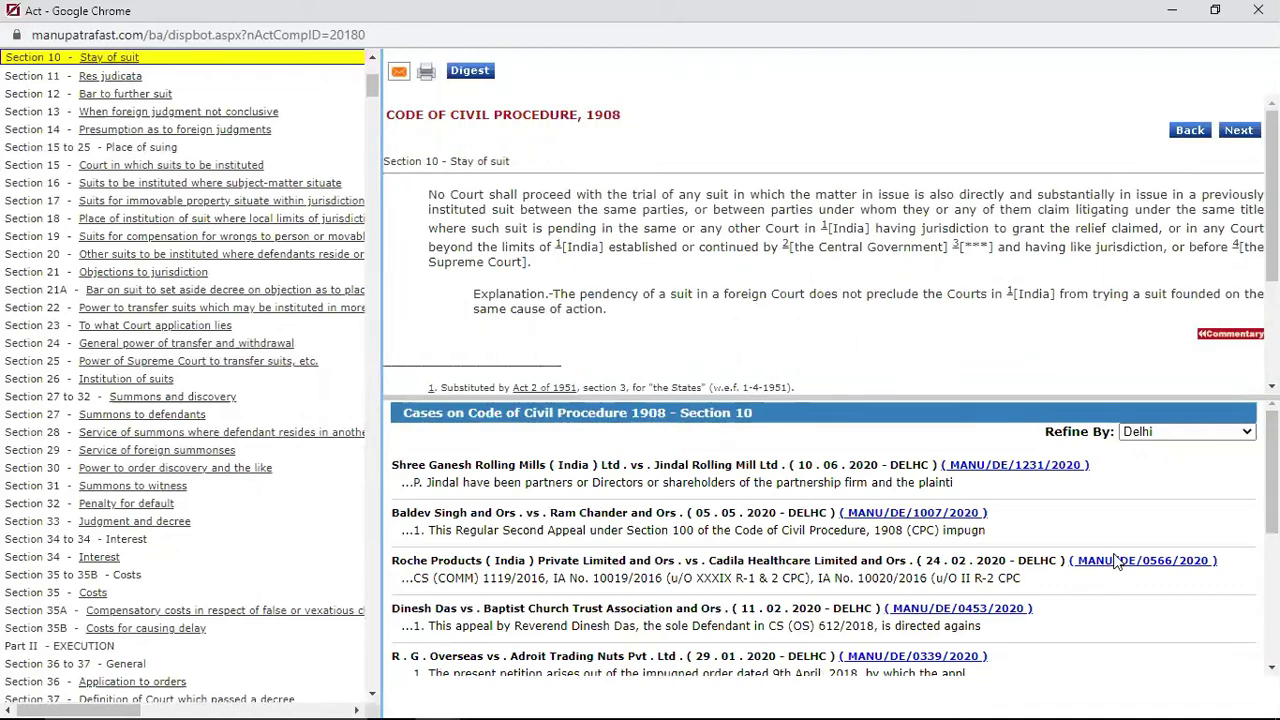
{"action": "left_click", "coordinate": [1258, 10]}
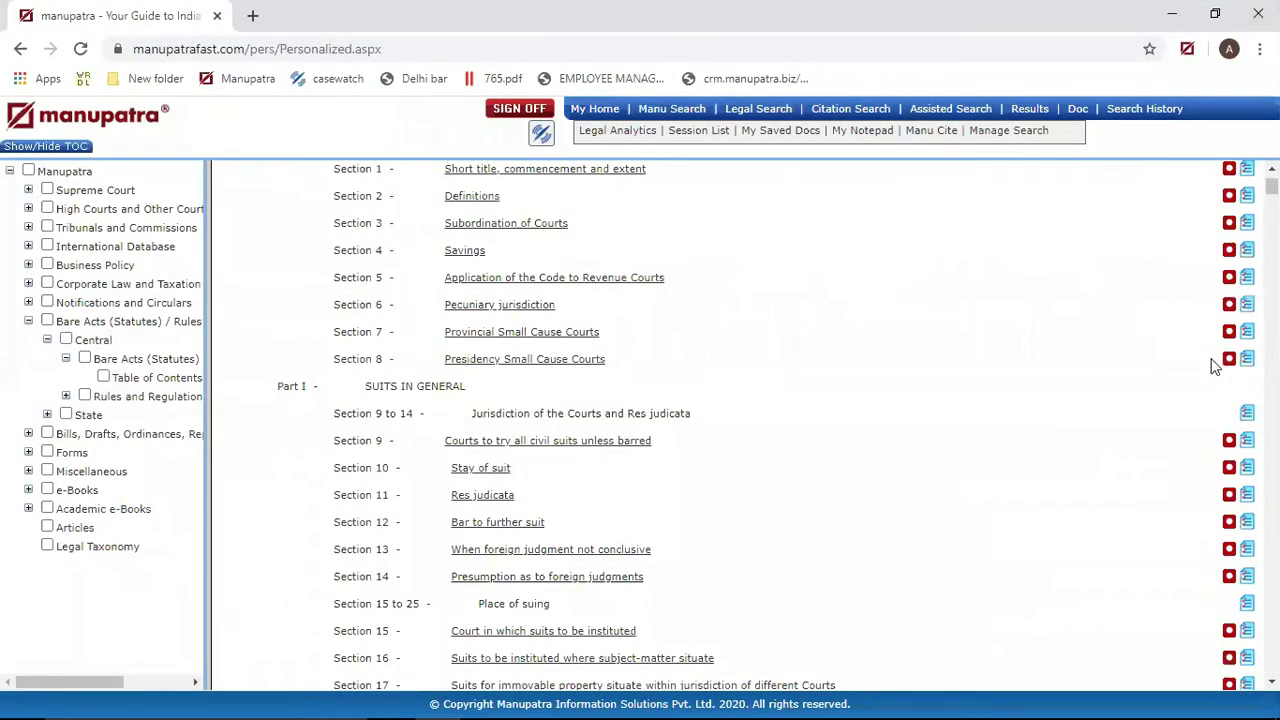
{"action": "left_click", "coordinate": [1247, 470]}
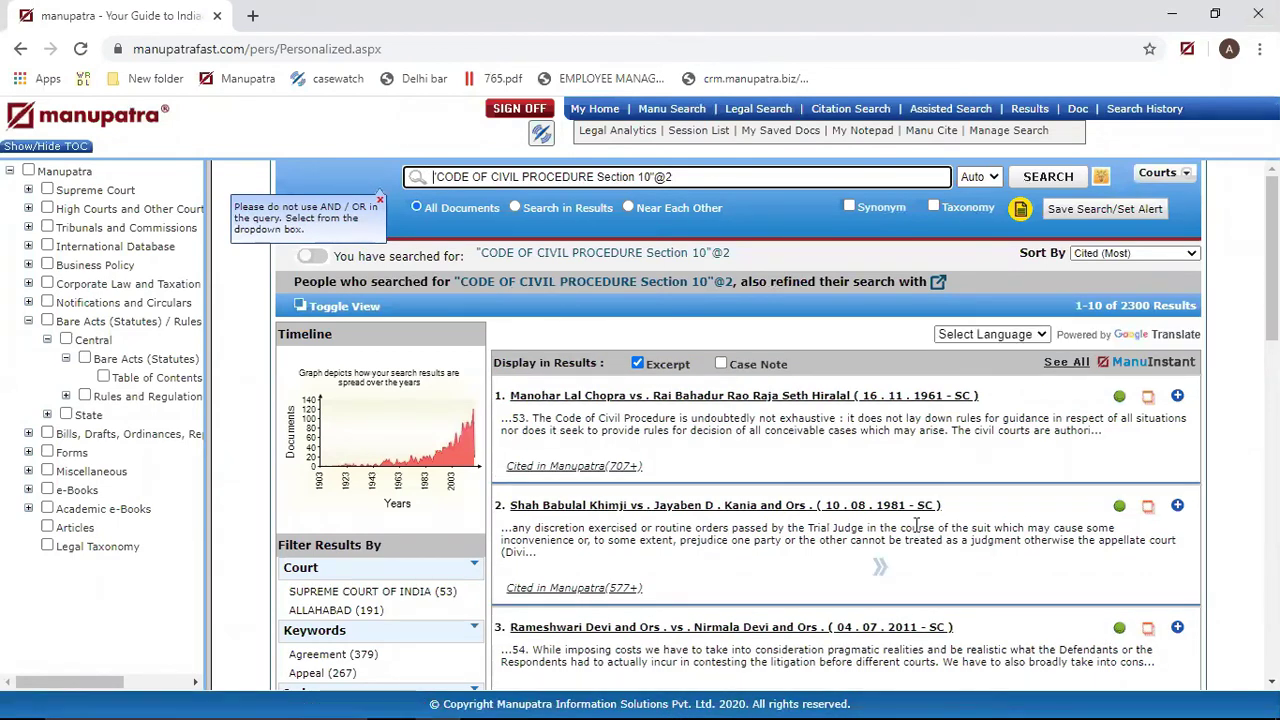
{"action": "left_click", "coordinate": [14, 52]}
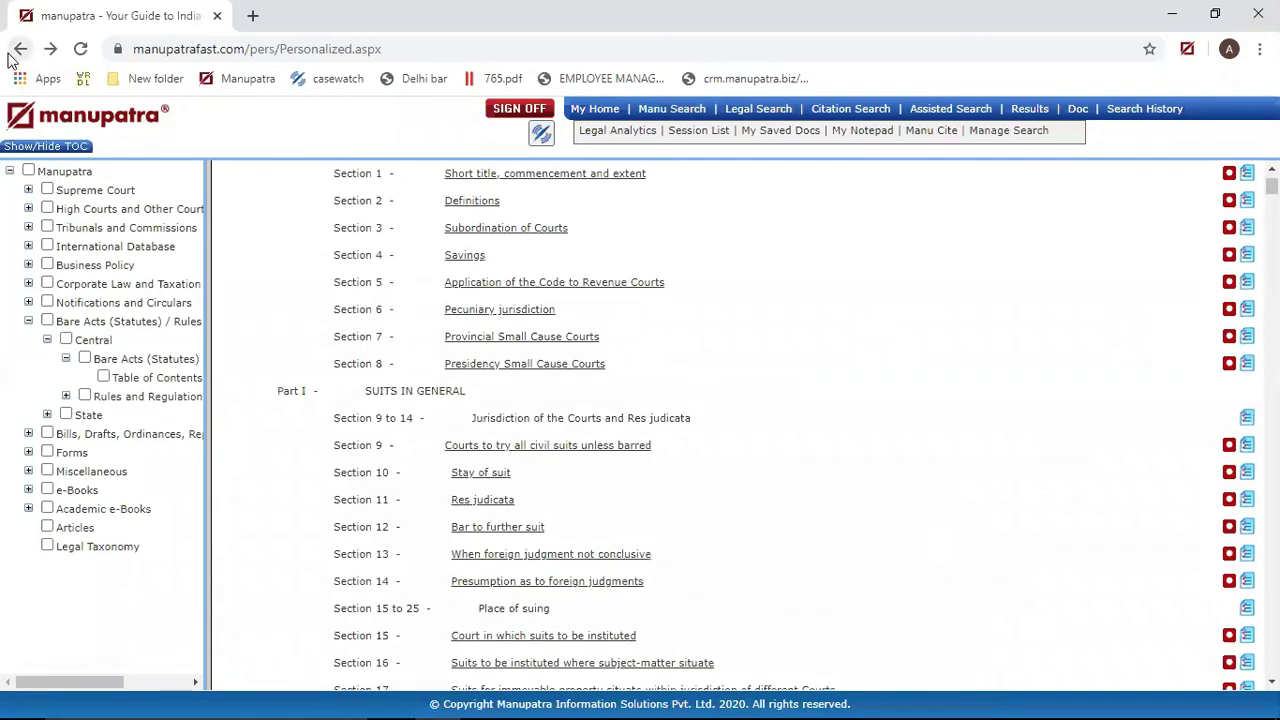